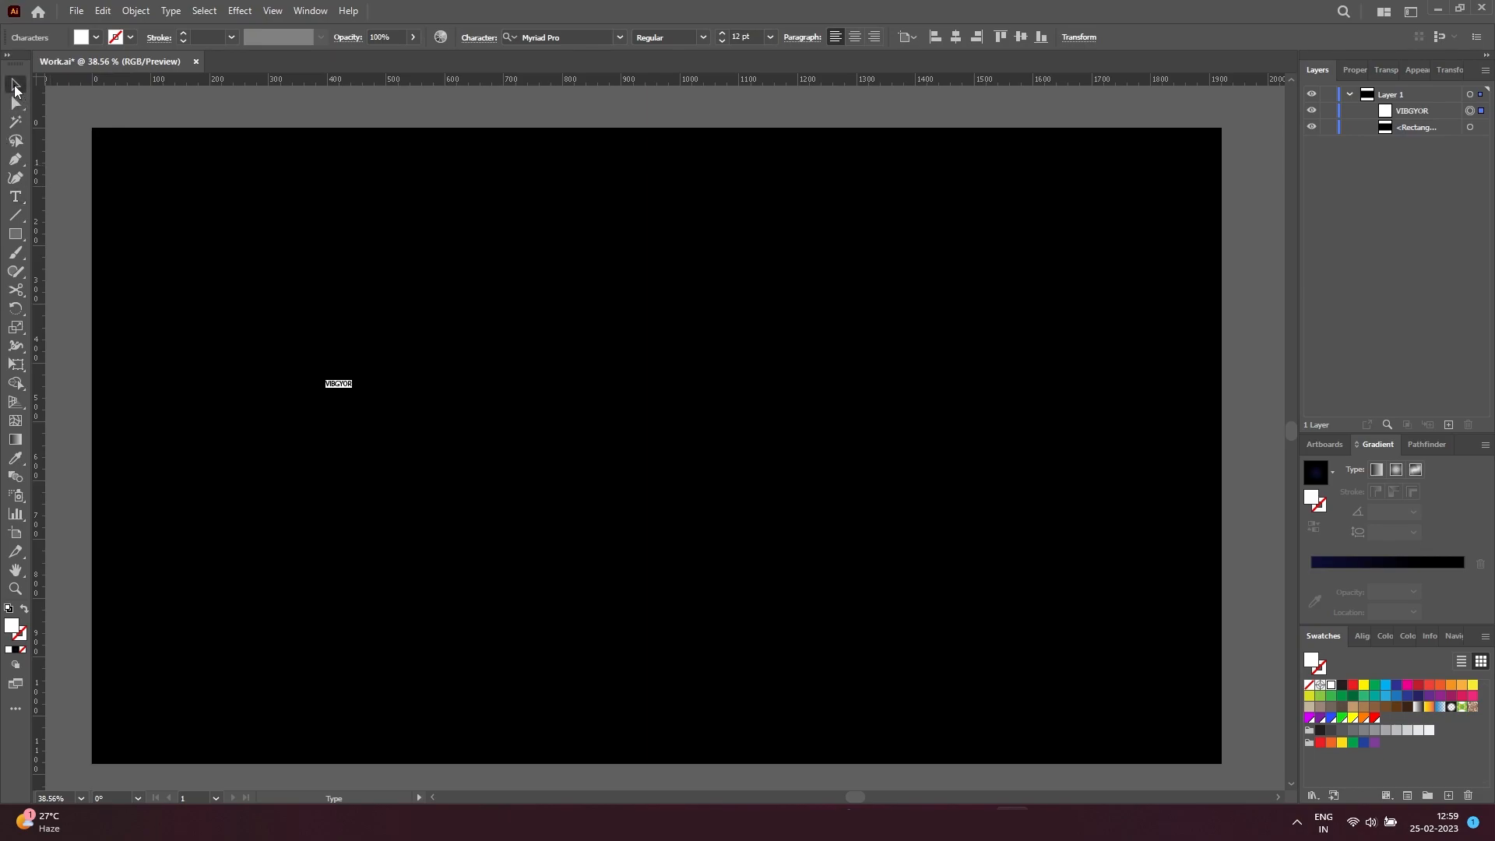
# Enlarge the VIBGYOR text to about 147.5 pt, reposition it on the artboard's left half and set its font to Gotham-Black.
pyautogui.moveTo(357, 393); pyautogui.dragTo(650, 544)
pyautogui.moveTo(478, 453); pyautogui.dragTo(378, 459)
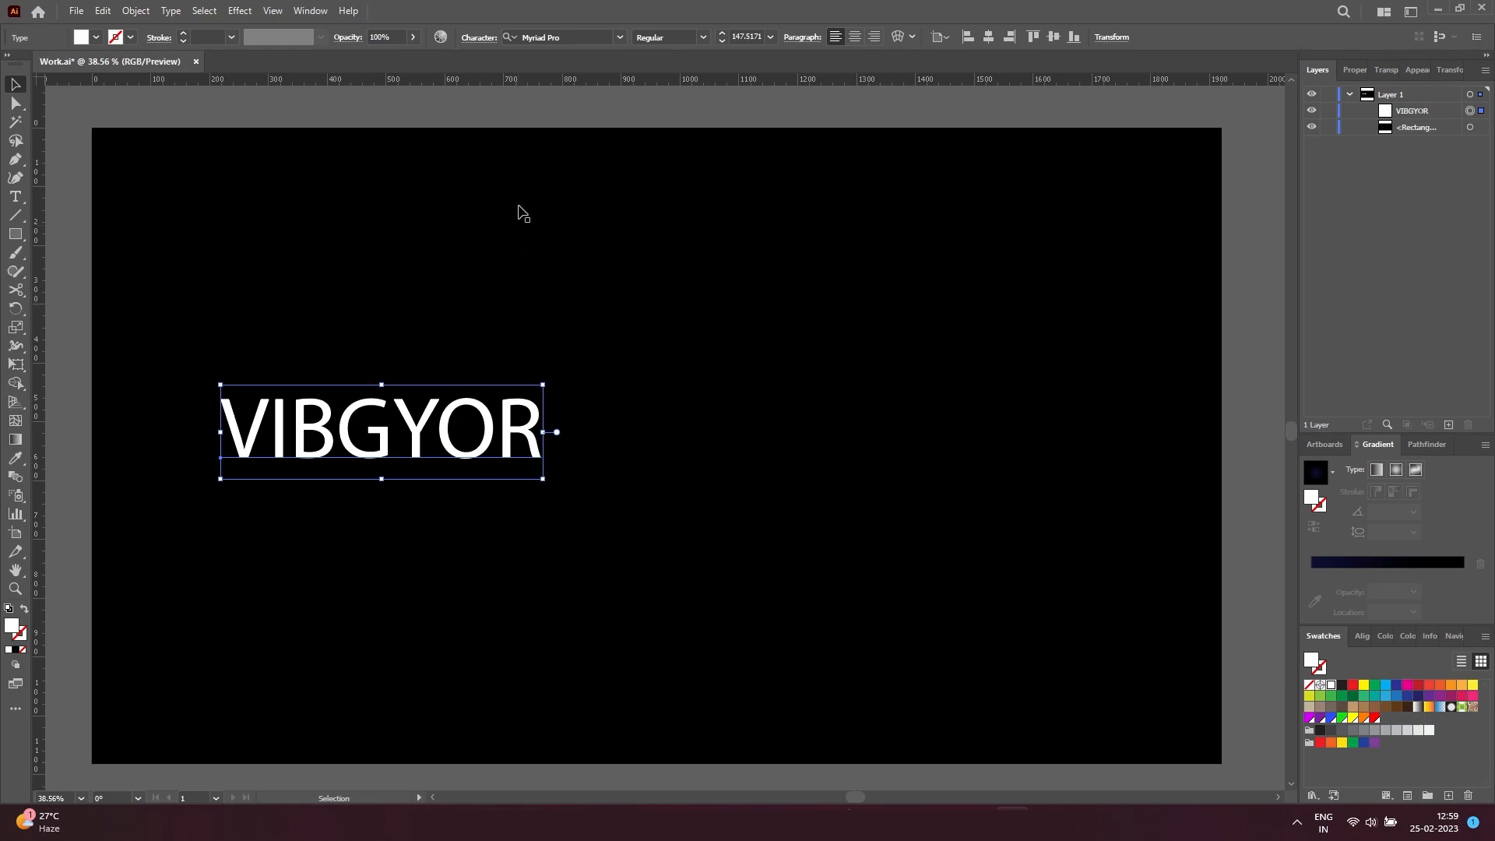
pyautogui.write('got')
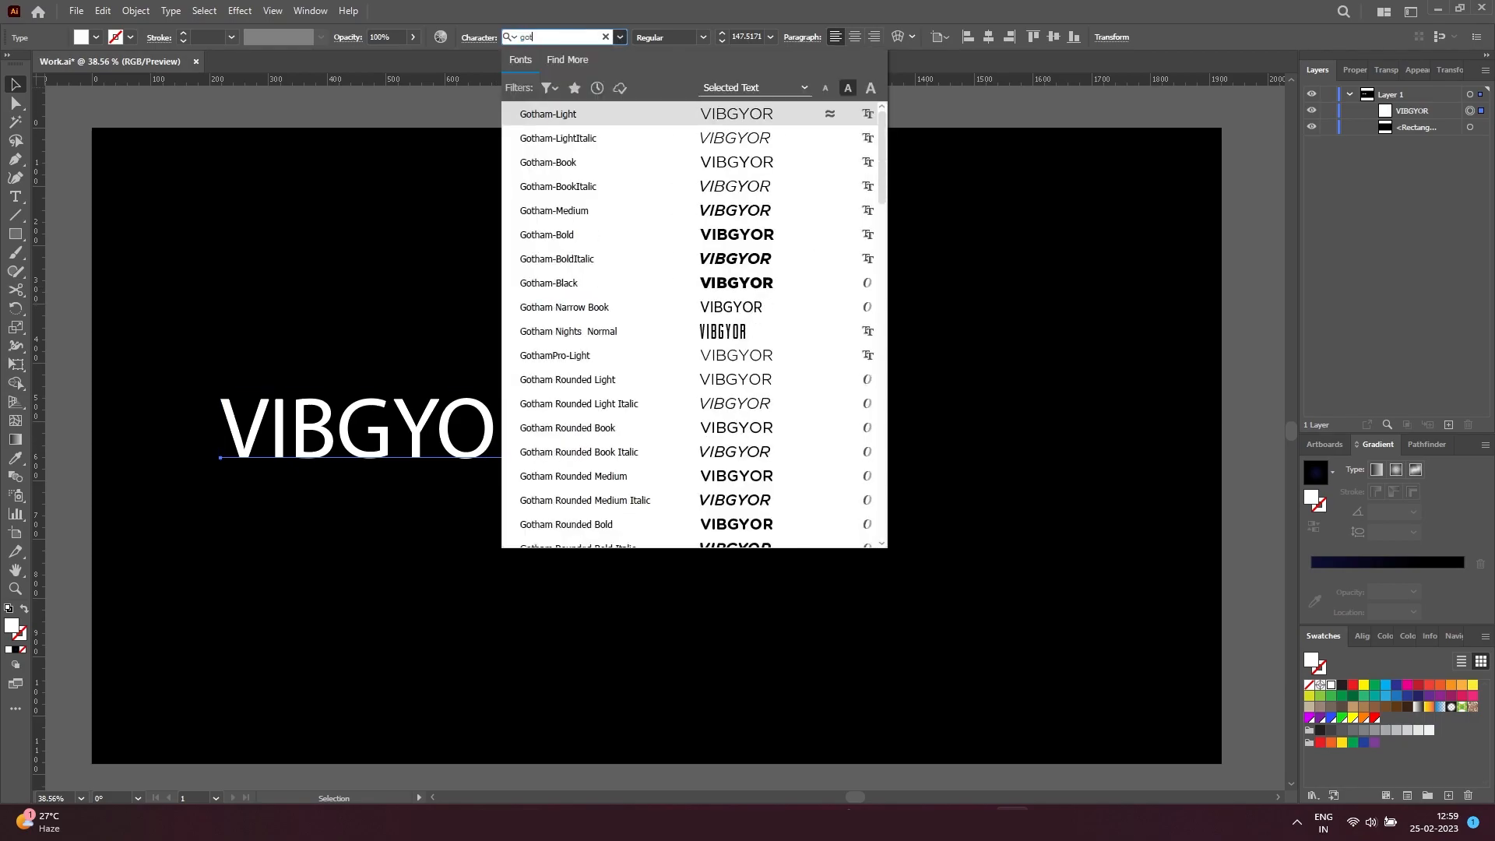
pyautogui.write('ham')
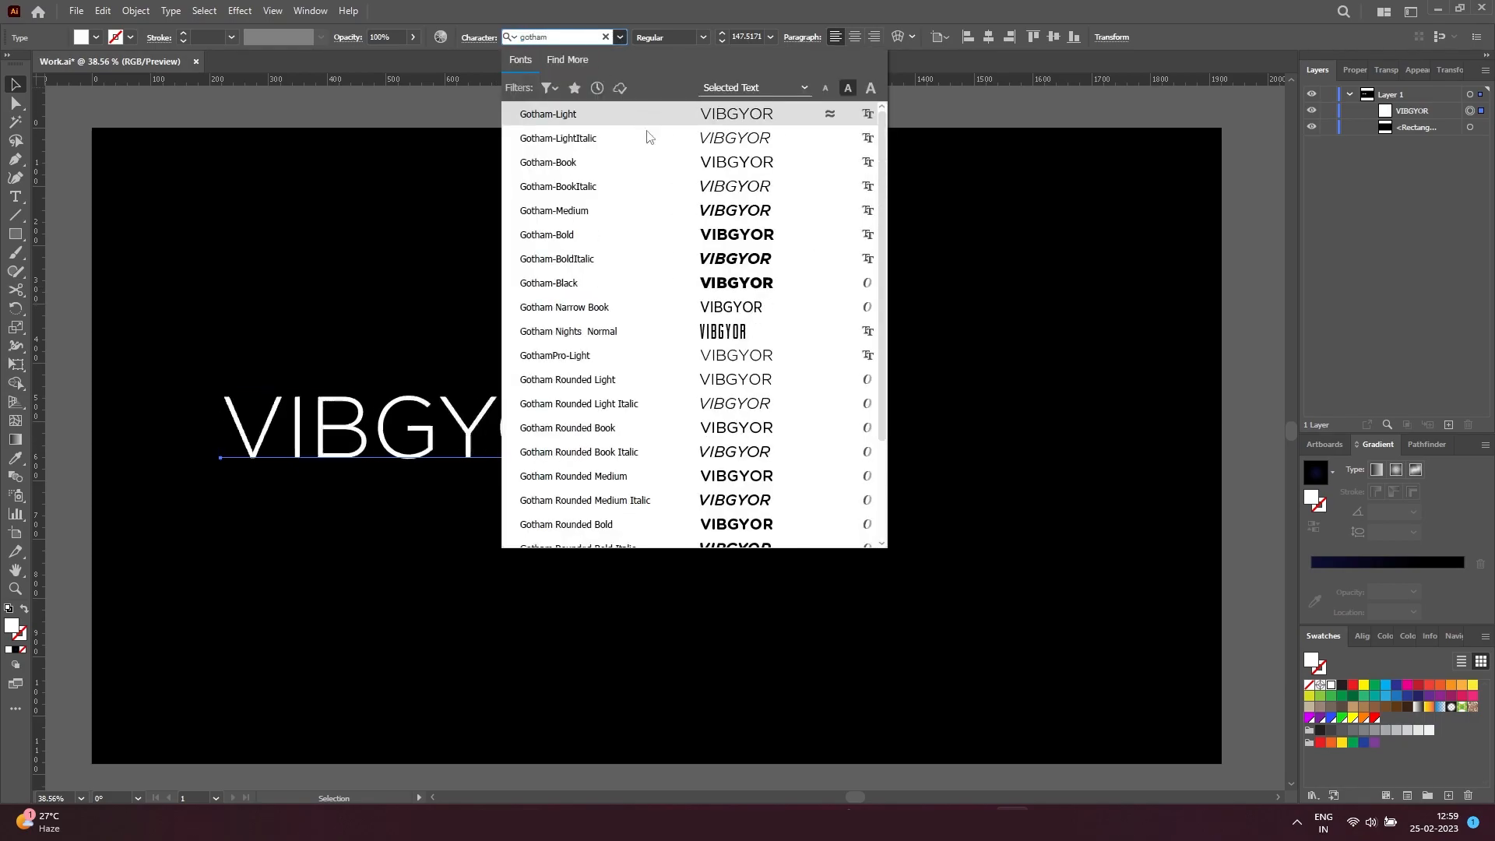
pyautogui.click(766, 282)
# Set the VIBGYOR text's tracking to 100 and move the text toward the artboard's upper-left area.
pyautogui.click(1352, 69)
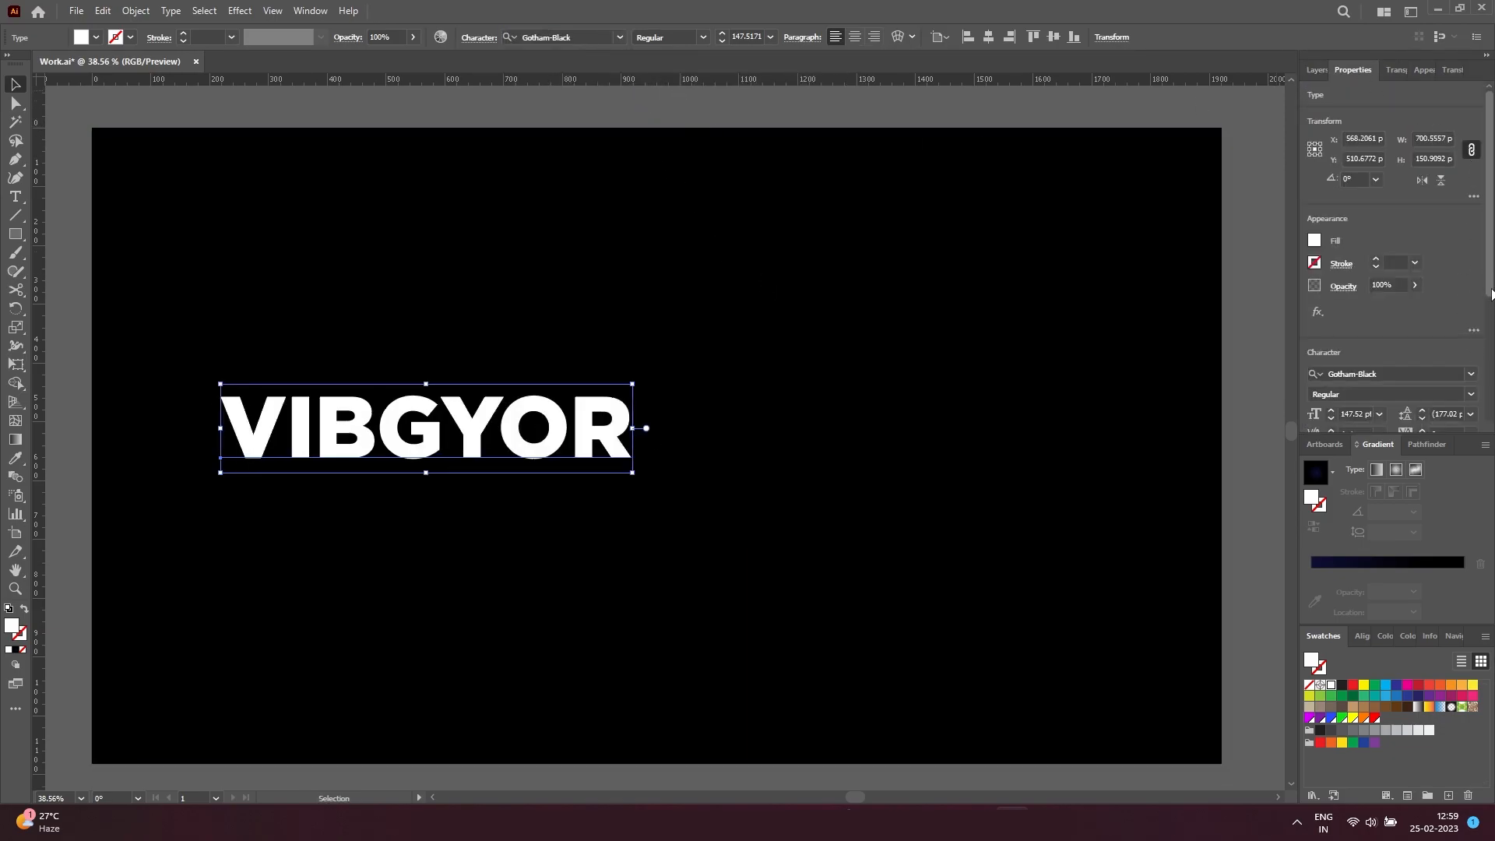
pyautogui.scroll(-3, 1492, 282)
pyautogui.click(1469, 337)
pyautogui.click(1435, 542)
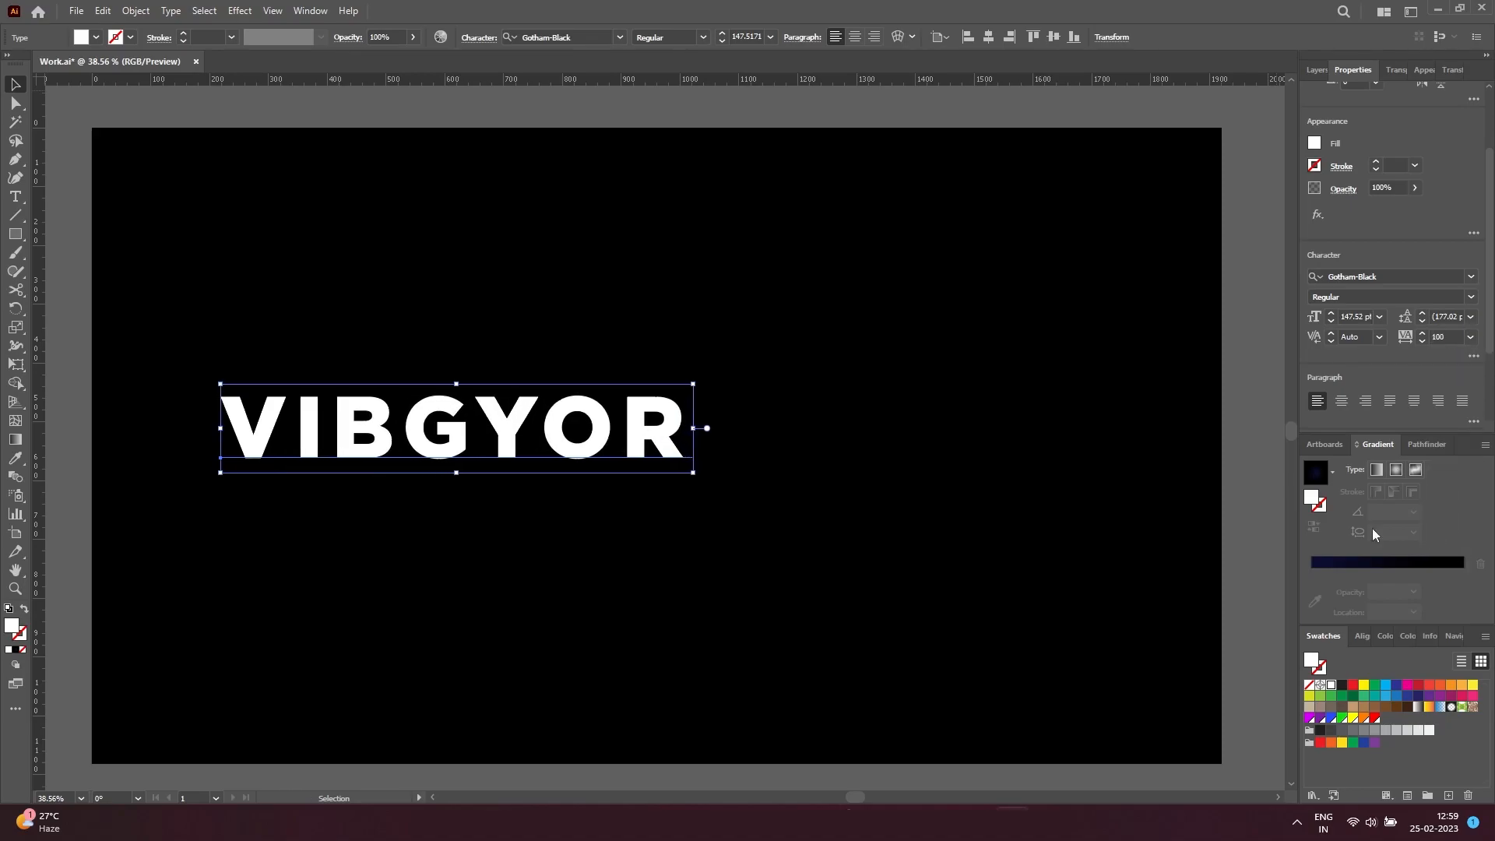
pyautogui.click(436, 488)
pyautogui.moveTo(432, 456); pyautogui.dragTo(390, 370)
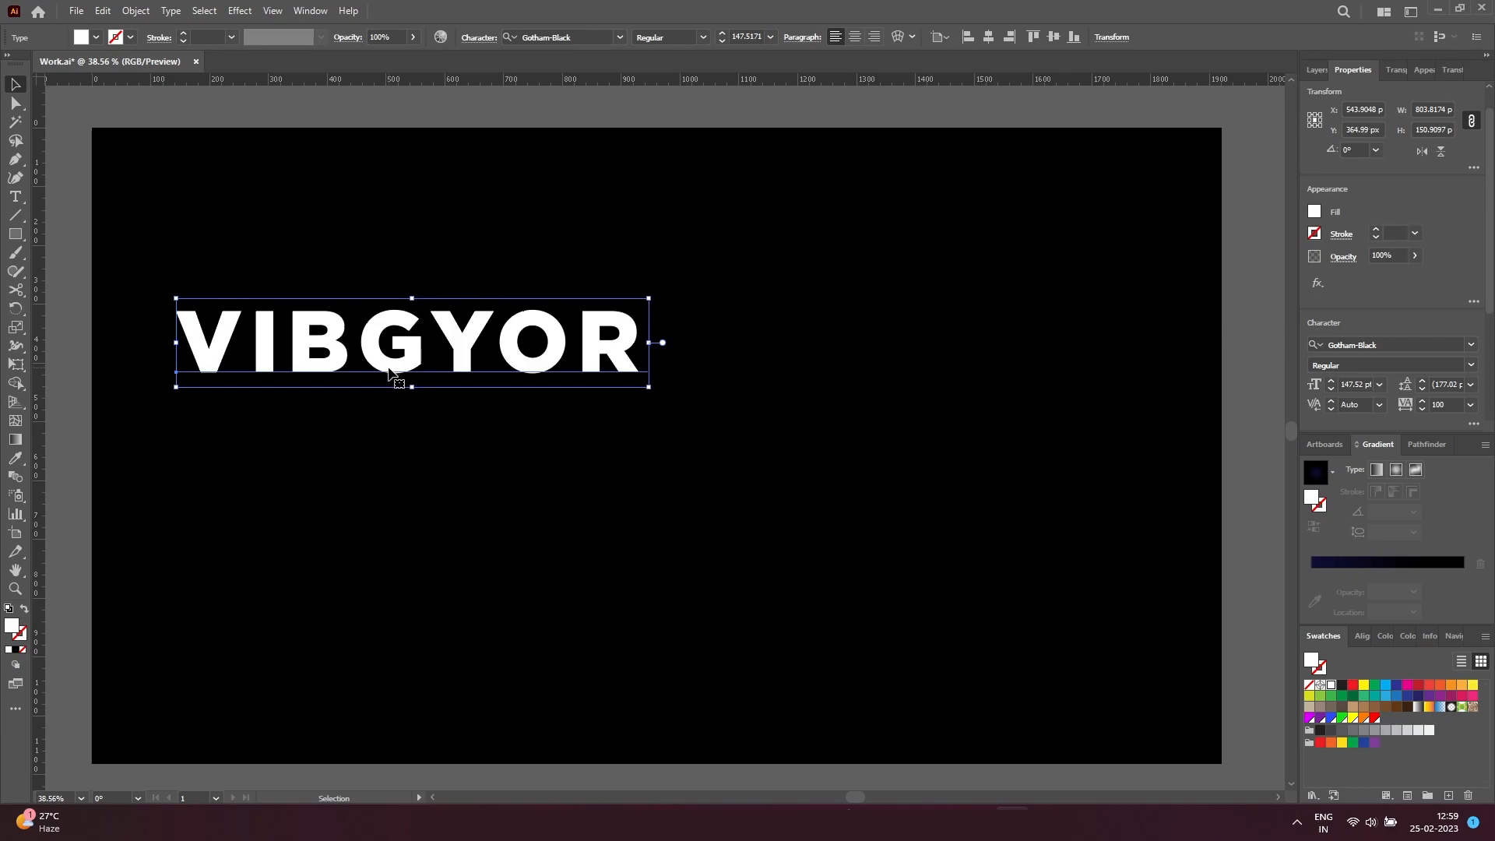
# Swap the text's fill and stroke so only a white outline is left, and set the stroke weight to 3 pt.
pyautogui.hotkey('shift', 'x')
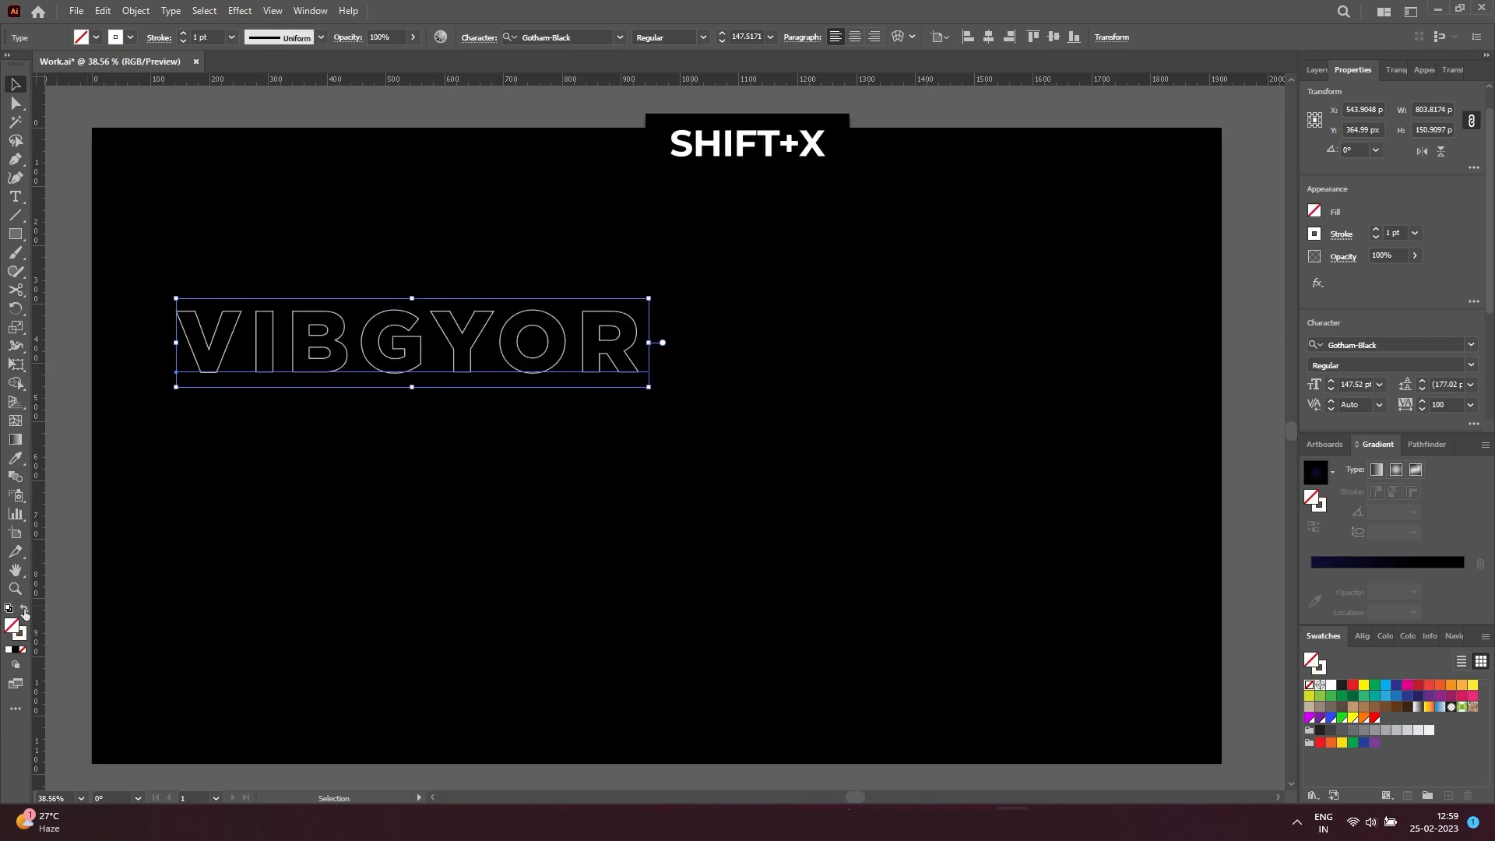
pyautogui.press('Up')
pyautogui.press('Up')
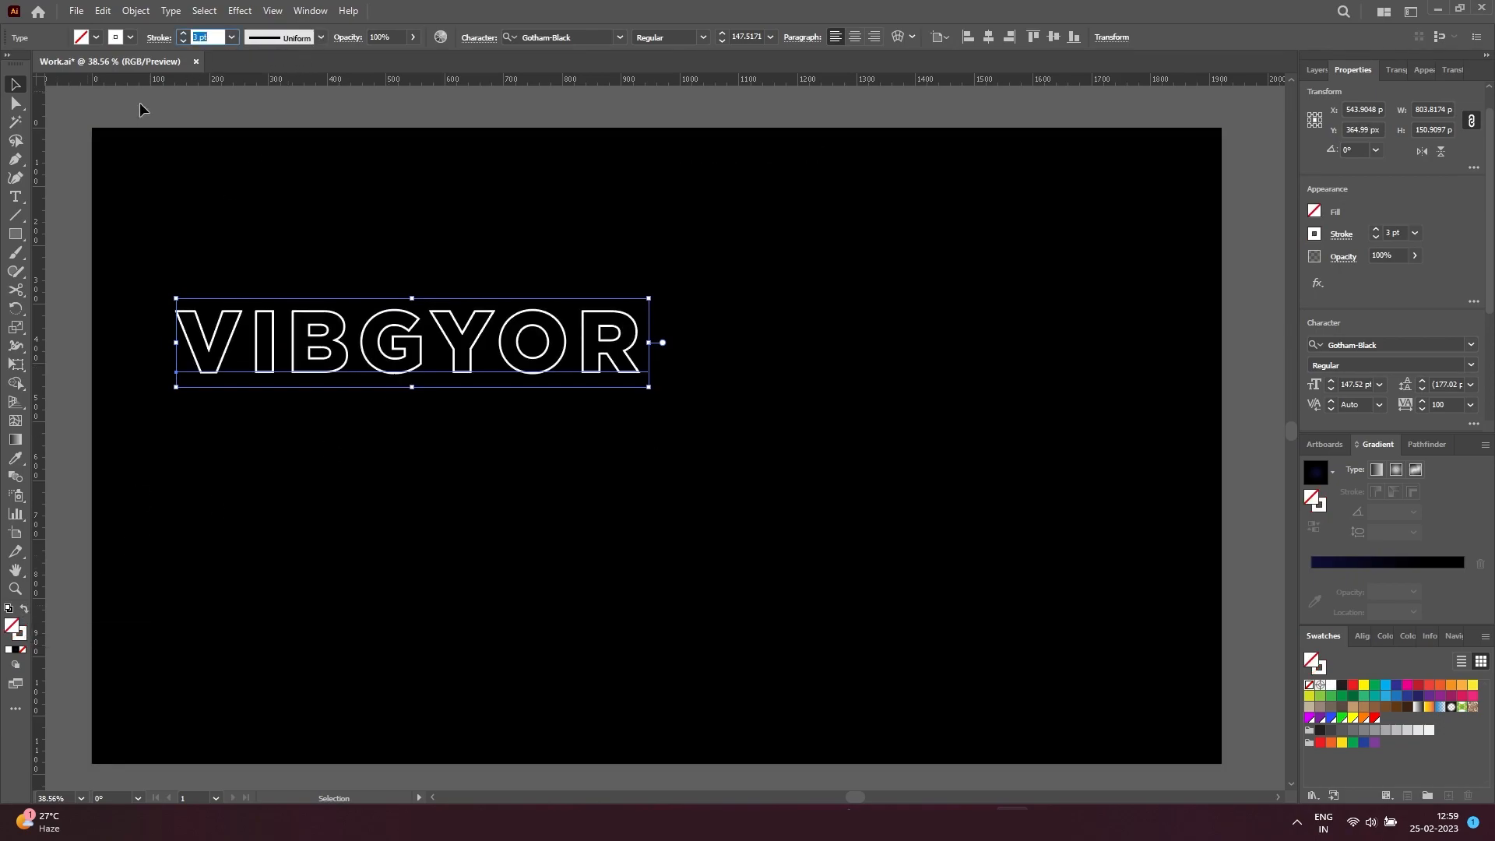
pyautogui.click(152, 113)
# Convert the VIBGYOR text to outlines and deselect it.
pyautogui.click(320, 347)
pyautogui.rightClick(320, 347)
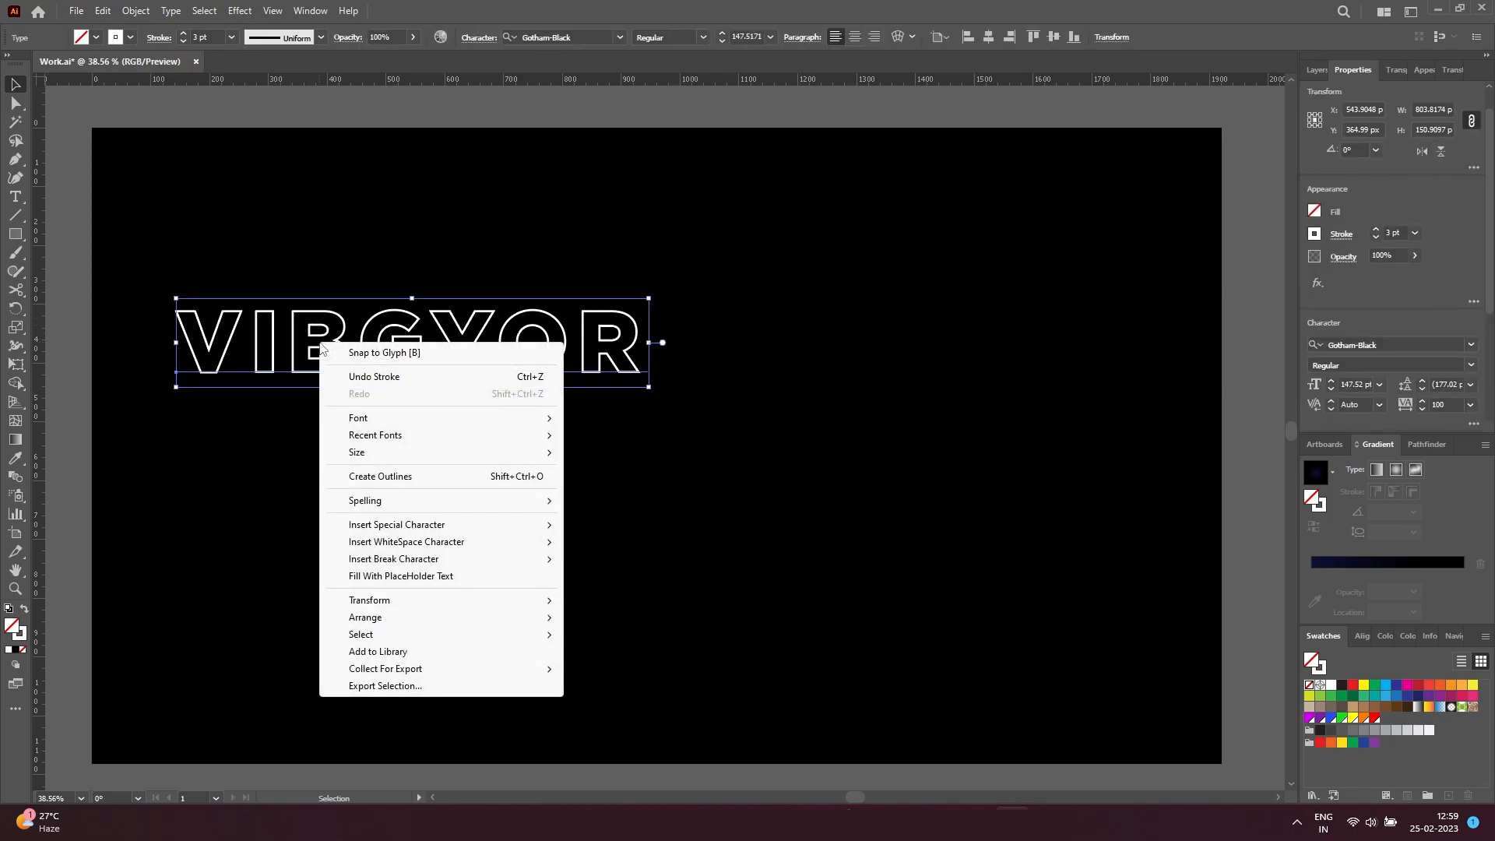
pyautogui.click(401, 474)
pyautogui.click(249, 187)
# Fill the letter V with magenta-violet, the I with purple and the B with blue.
pyautogui.press('a')
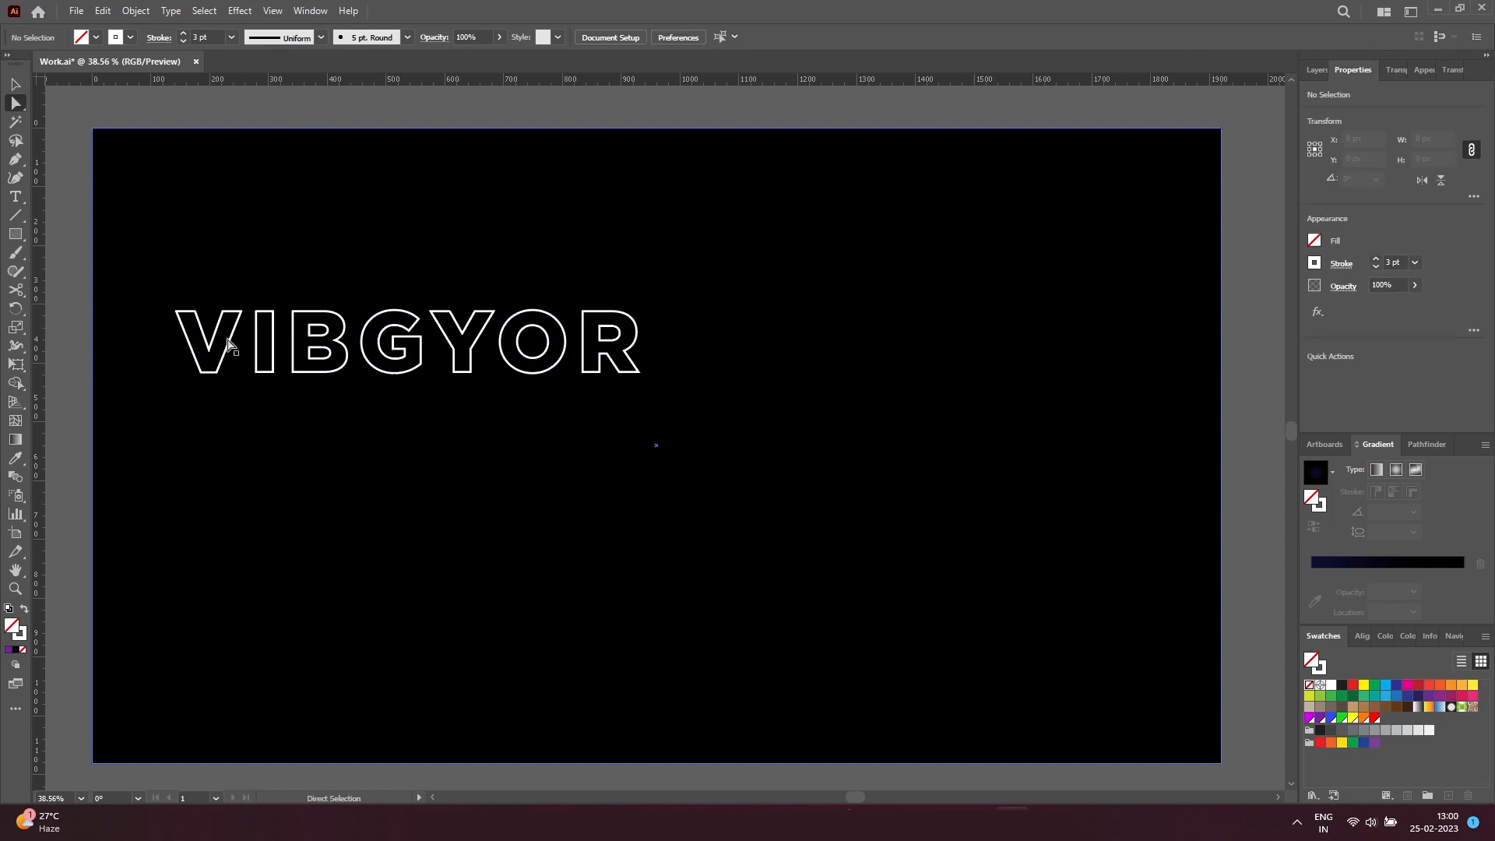
pyautogui.click(207, 372)
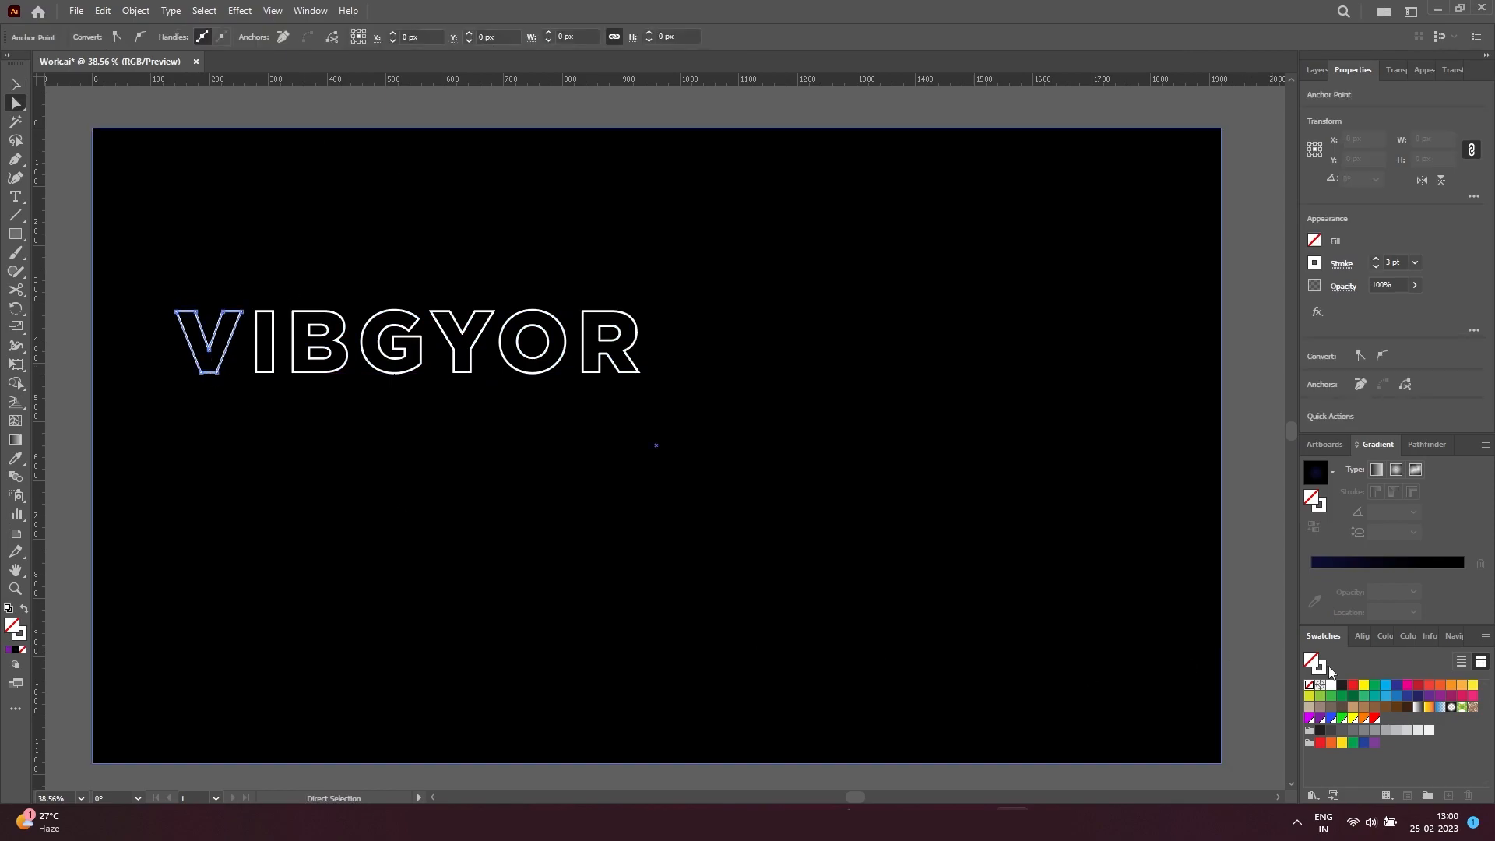
pyautogui.click(1308, 717)
pyautogui.click(259, 373)
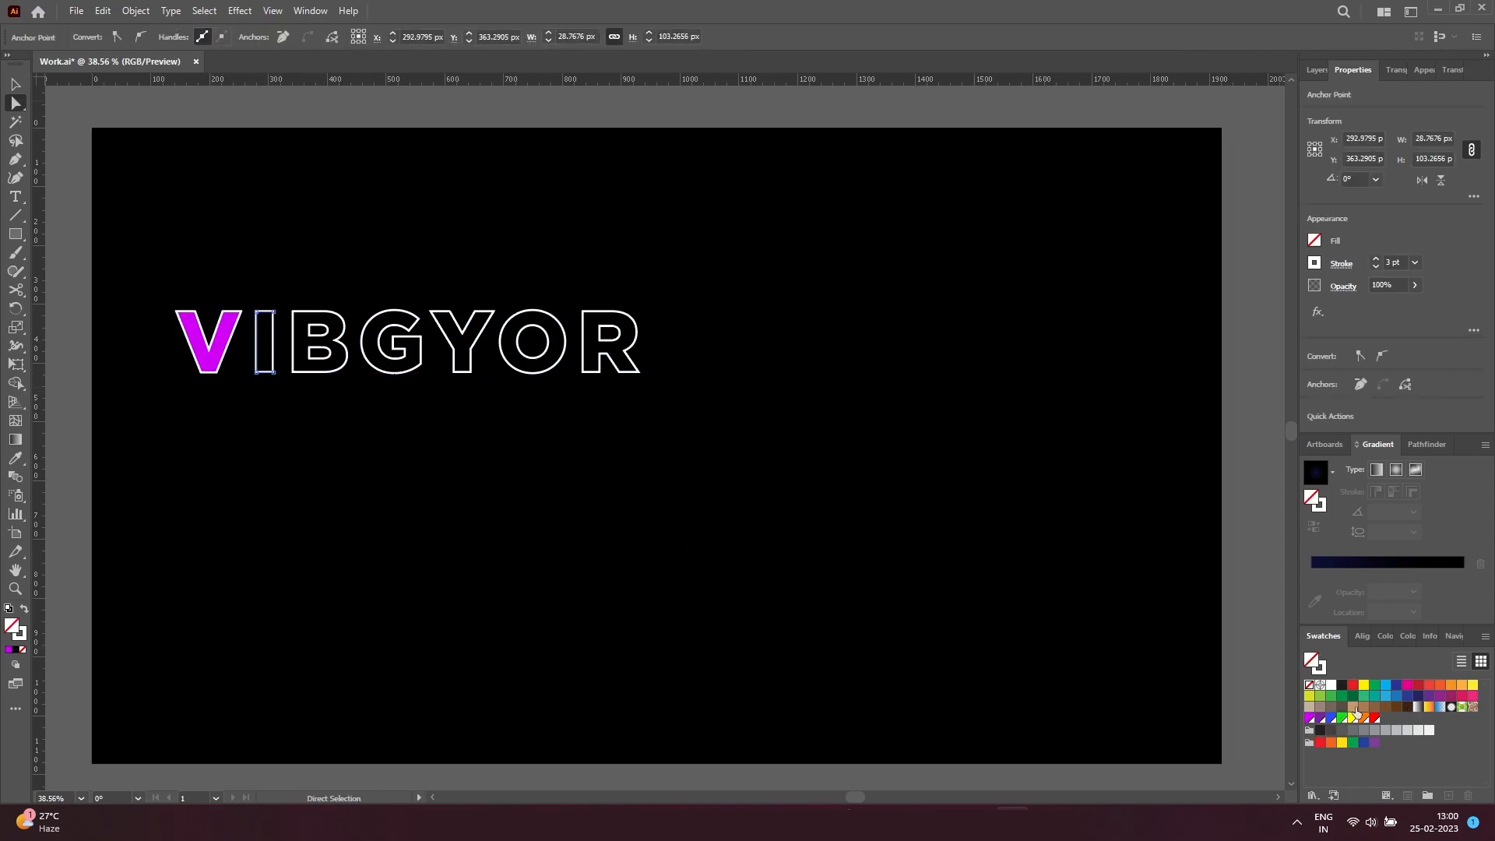
pyautogui.click(1320, 718)
pyautogui.click(314, 375)
pyautogui.click(1332, 718)
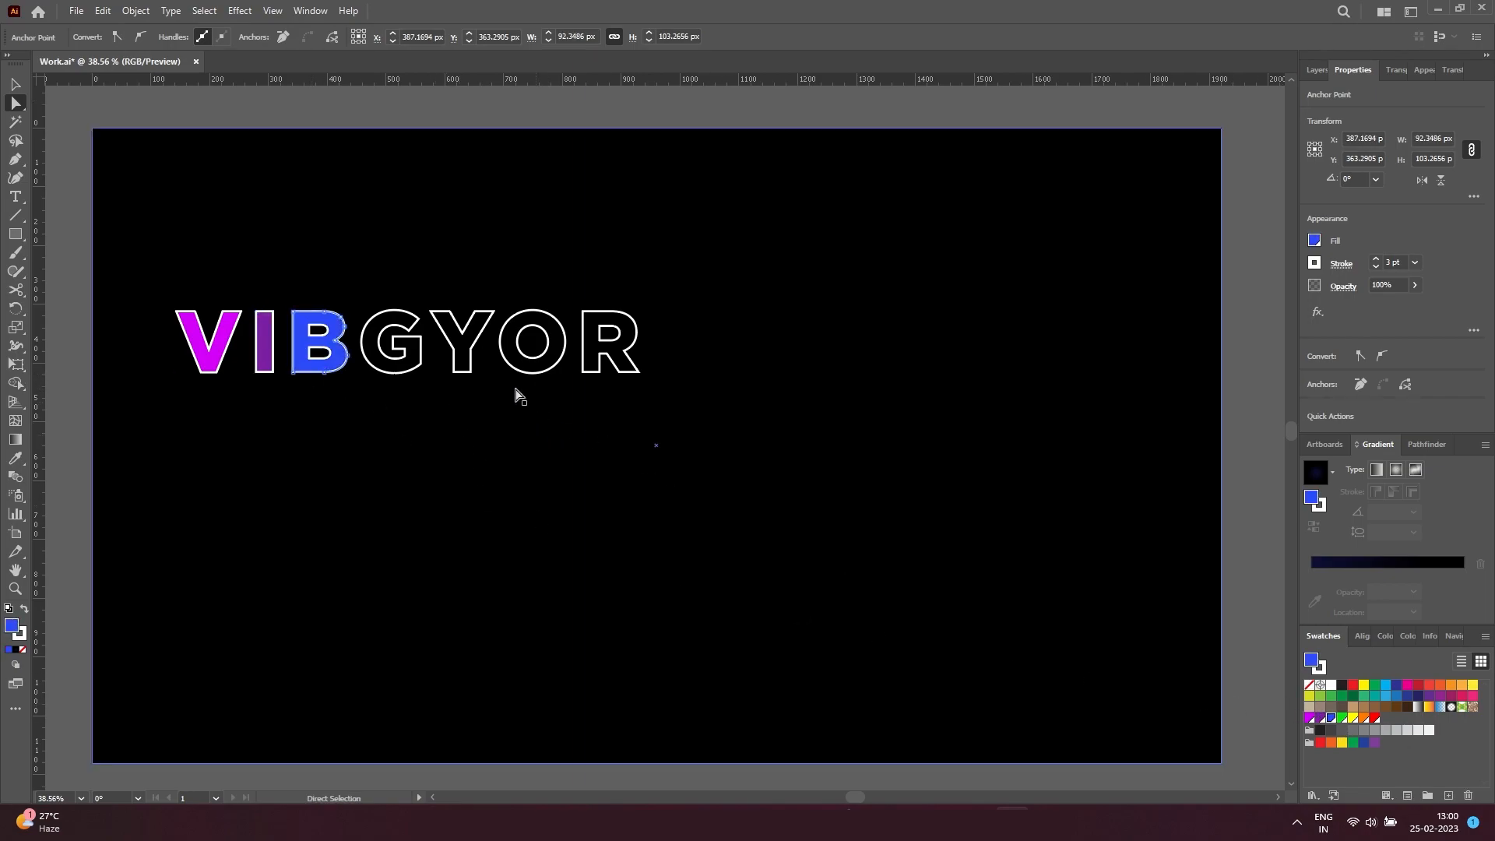
# Fill the letter G with green, the Y with yellow, the O with orange and the final R with red.
pyautogui.click(415, 375)
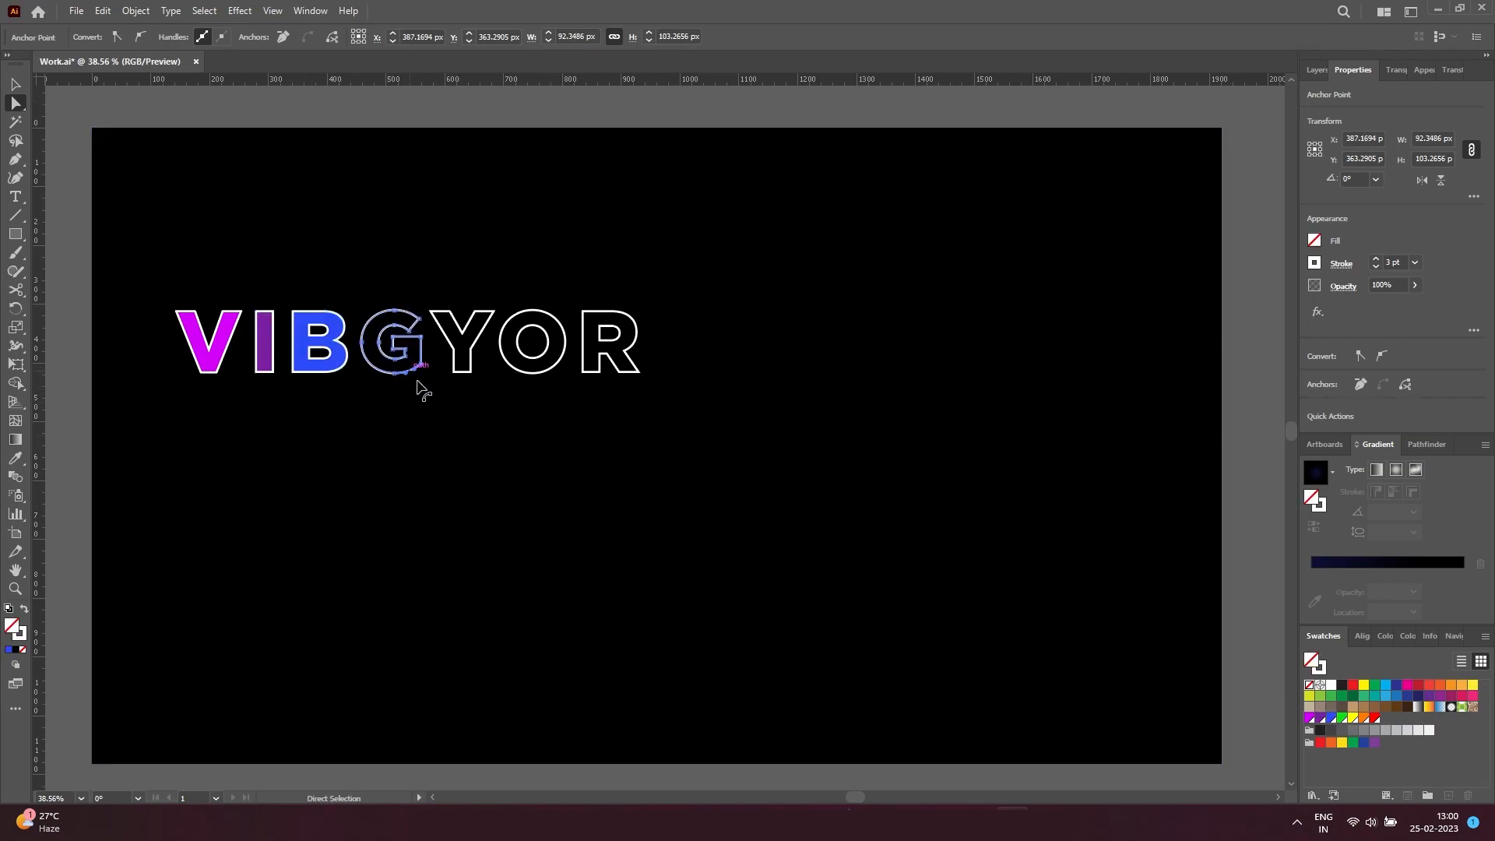
pyautogui.click(1343, 718)
pyautogui.click(461, 372)
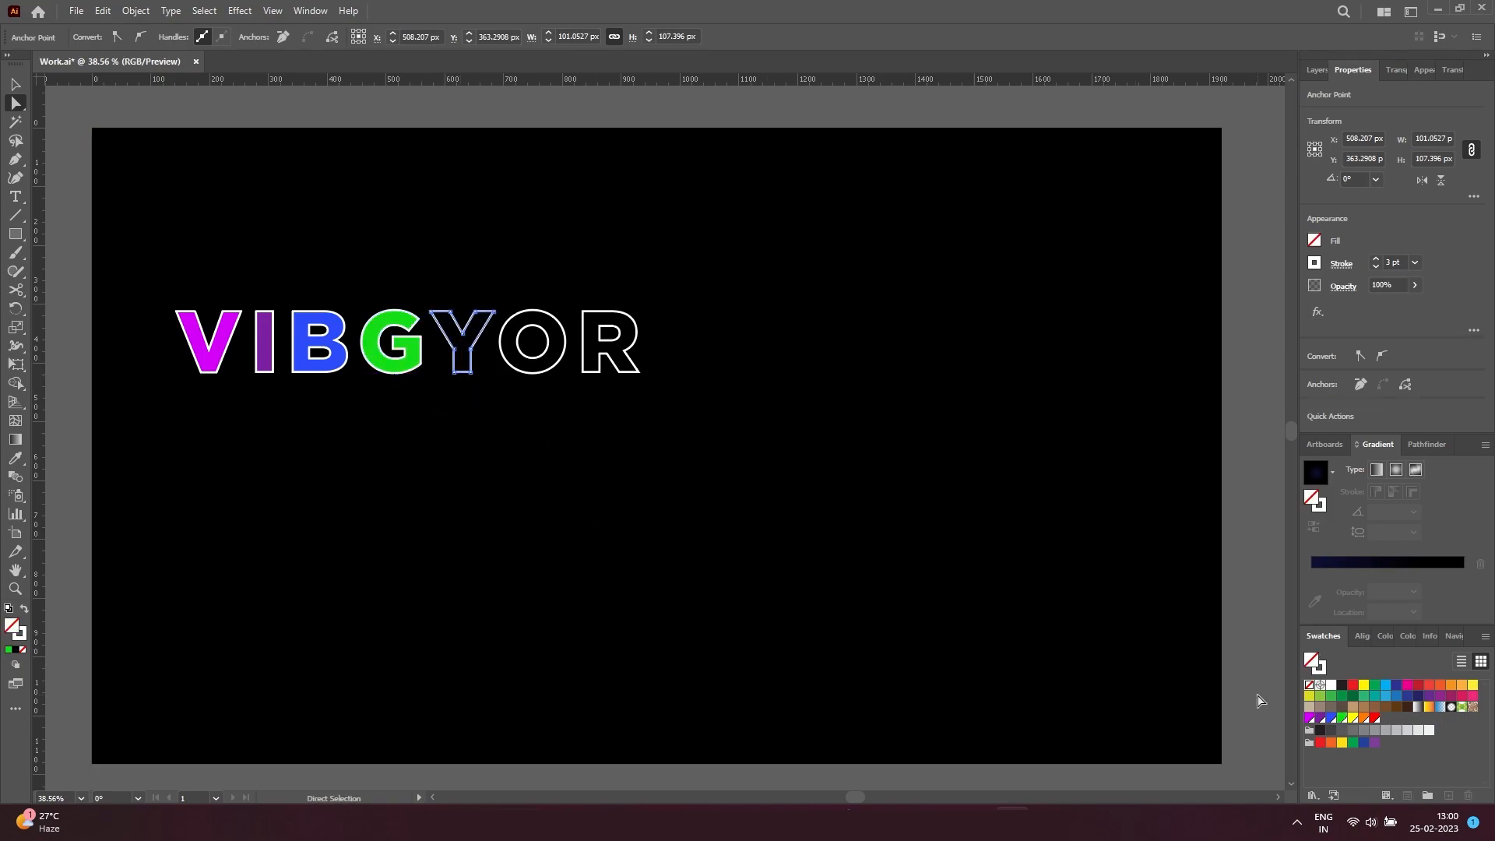
pyautogui.click(1353, 718)
pyautogui.click(543, 379)
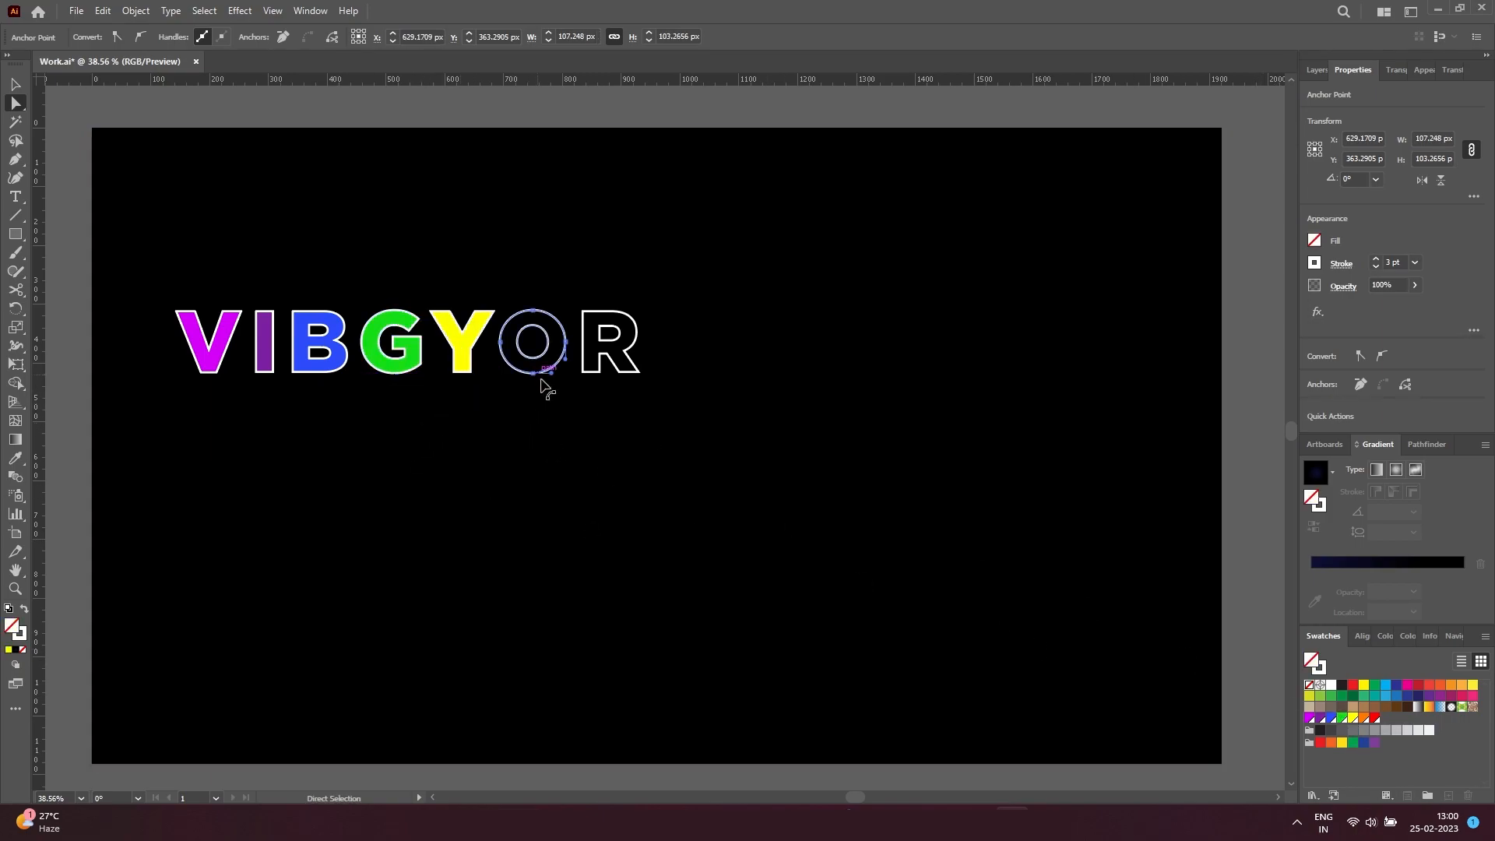
pyautogui.click(1362, 718)
pyautogui.click(636, 372)
pyautogui.click(1374, 717)
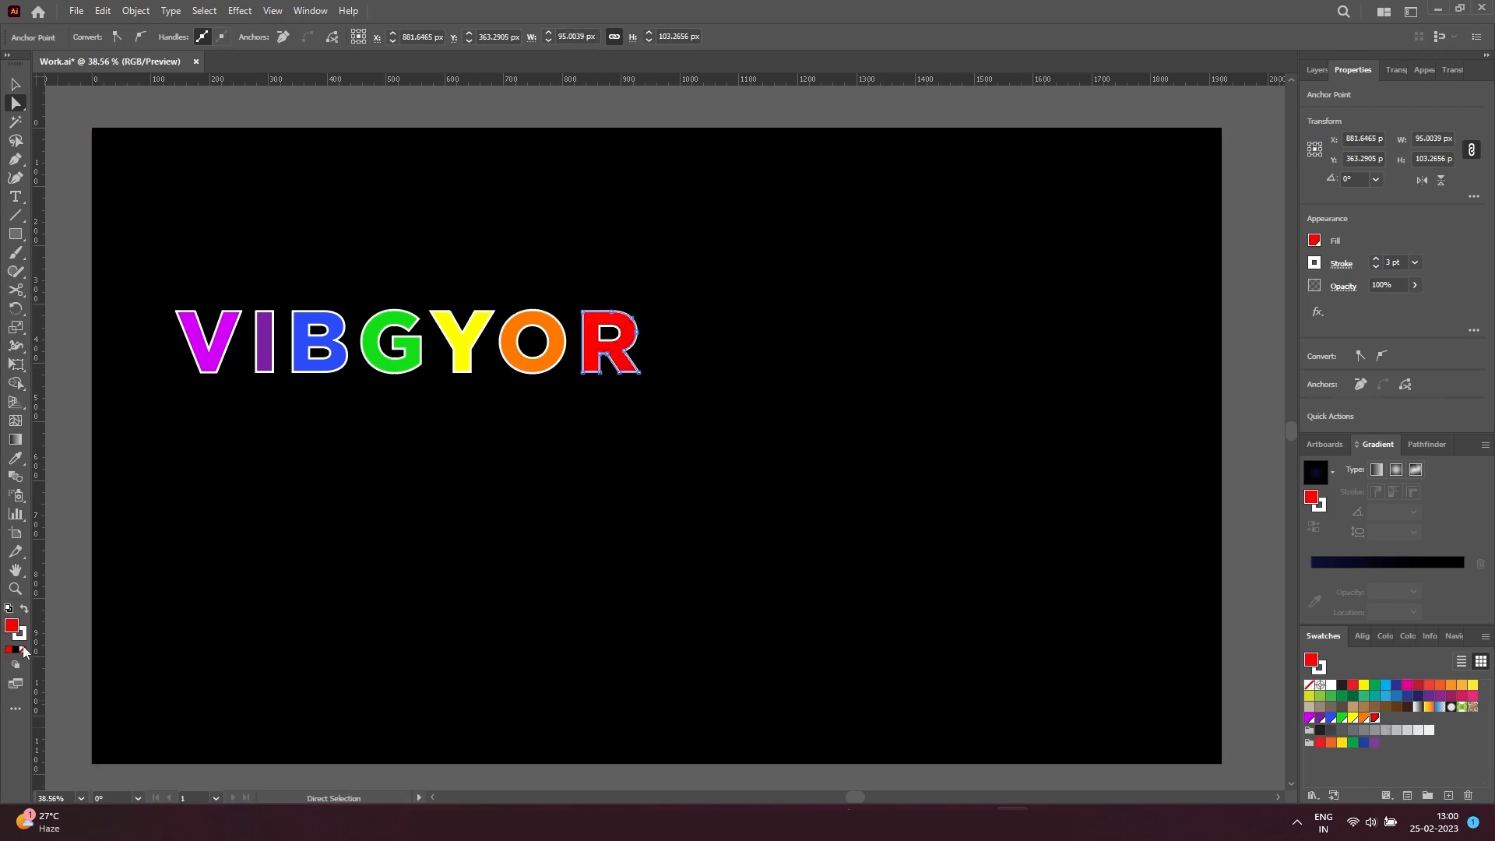
# Set the stroke colour of the letters R and O to black, 000000.
pyautogui.doubleClick(21, 636)
pyautogui.write('000000')
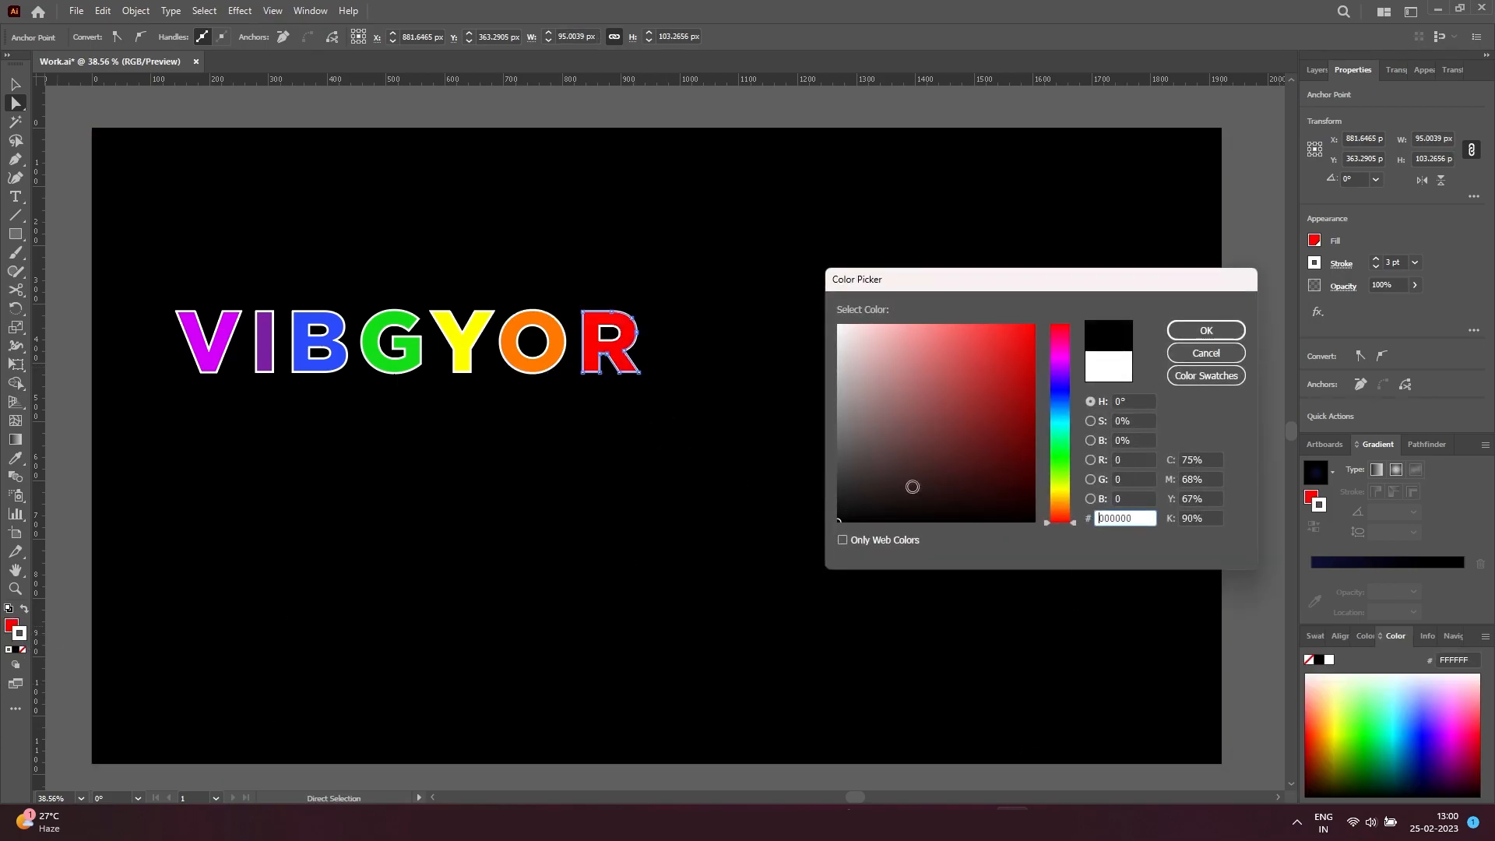
pyautogui.click(1176, 337)
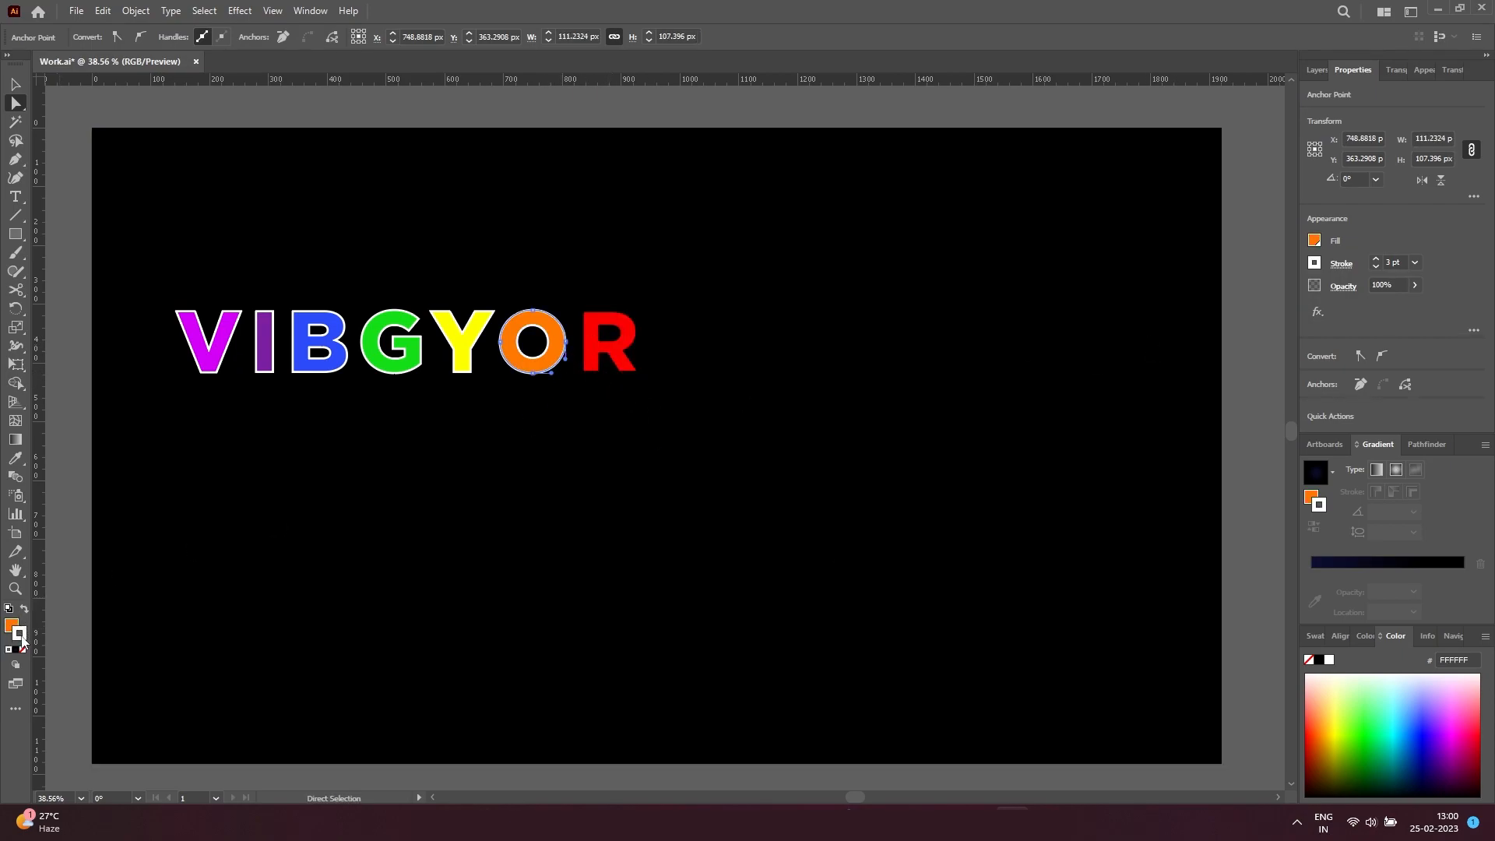
pyautogui.doubleClick(21, 640)
pyautogui.write('000000')
pyautogui.click(1202, 331)
# Set the stroke colour of the letters Y and G to black, 000000.
pyautogui.click(460, 334)
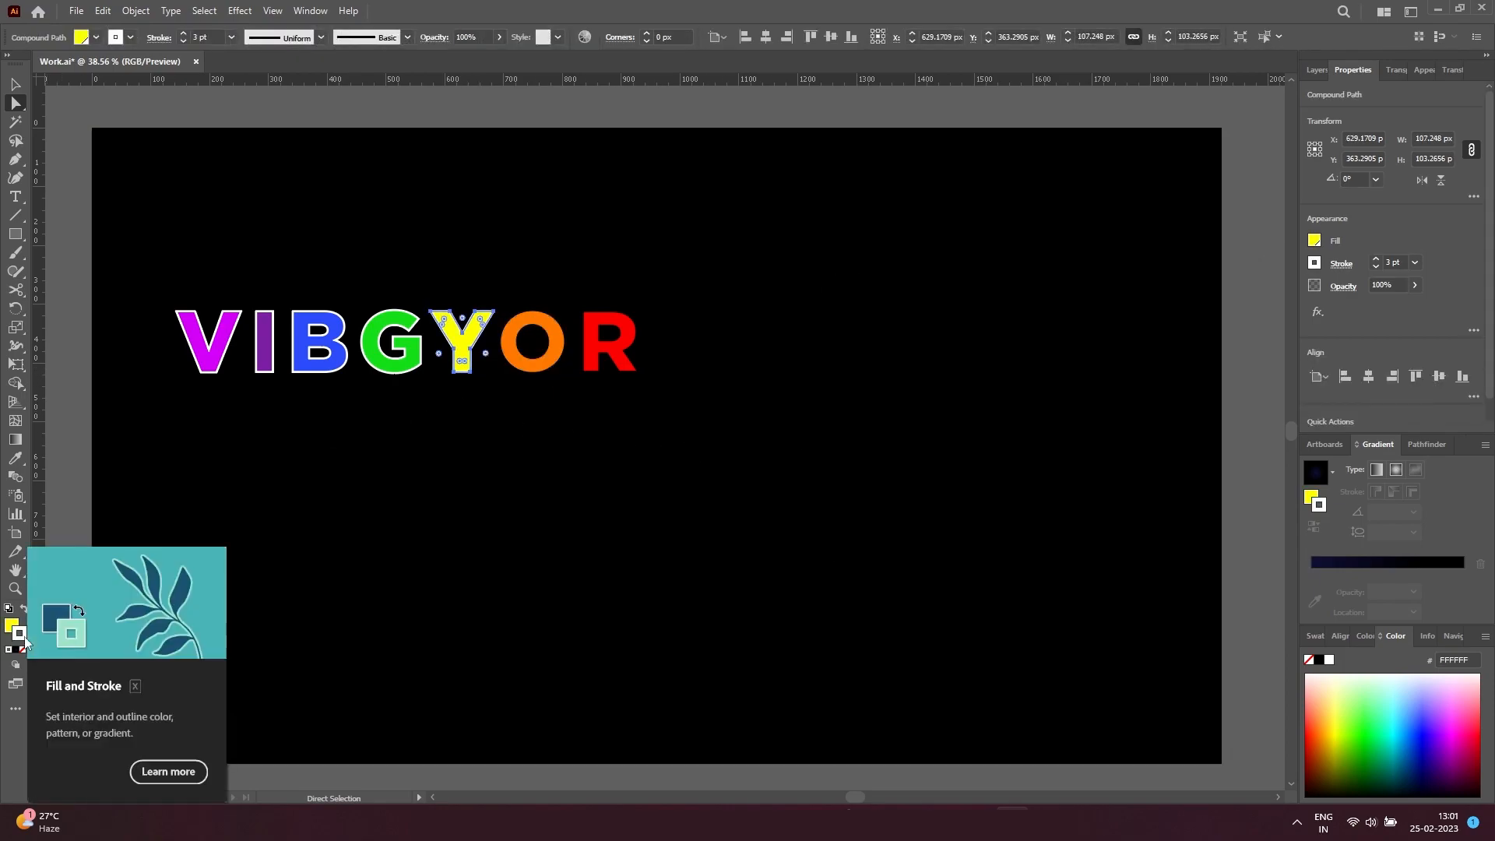
pyautogui.doubleClick(21, 639)
pyautogui.write('000000')
pyautogui.click(1202, 341)
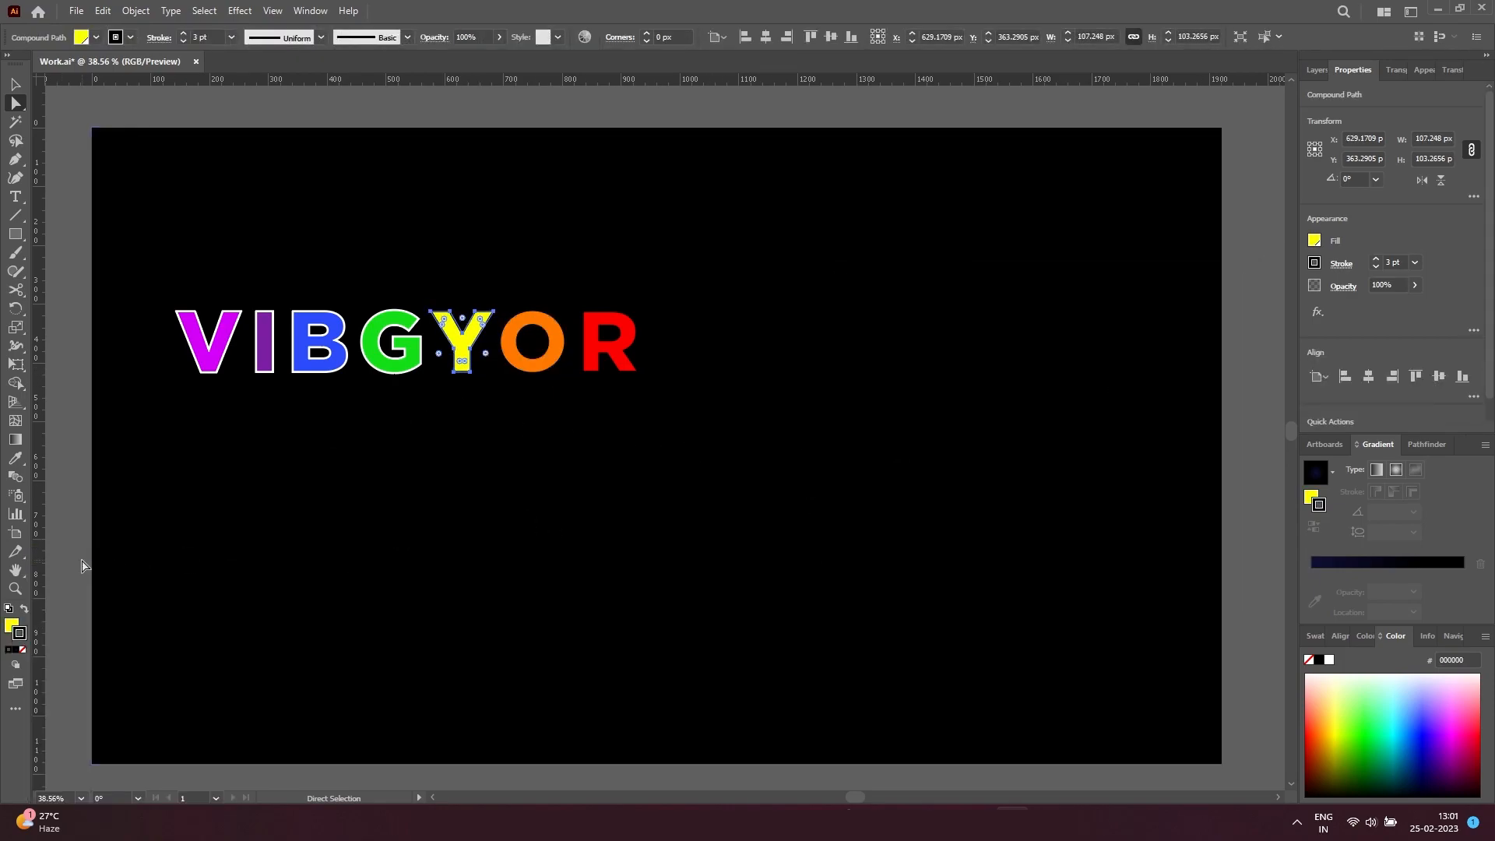
pyautogui.click(399, 366)
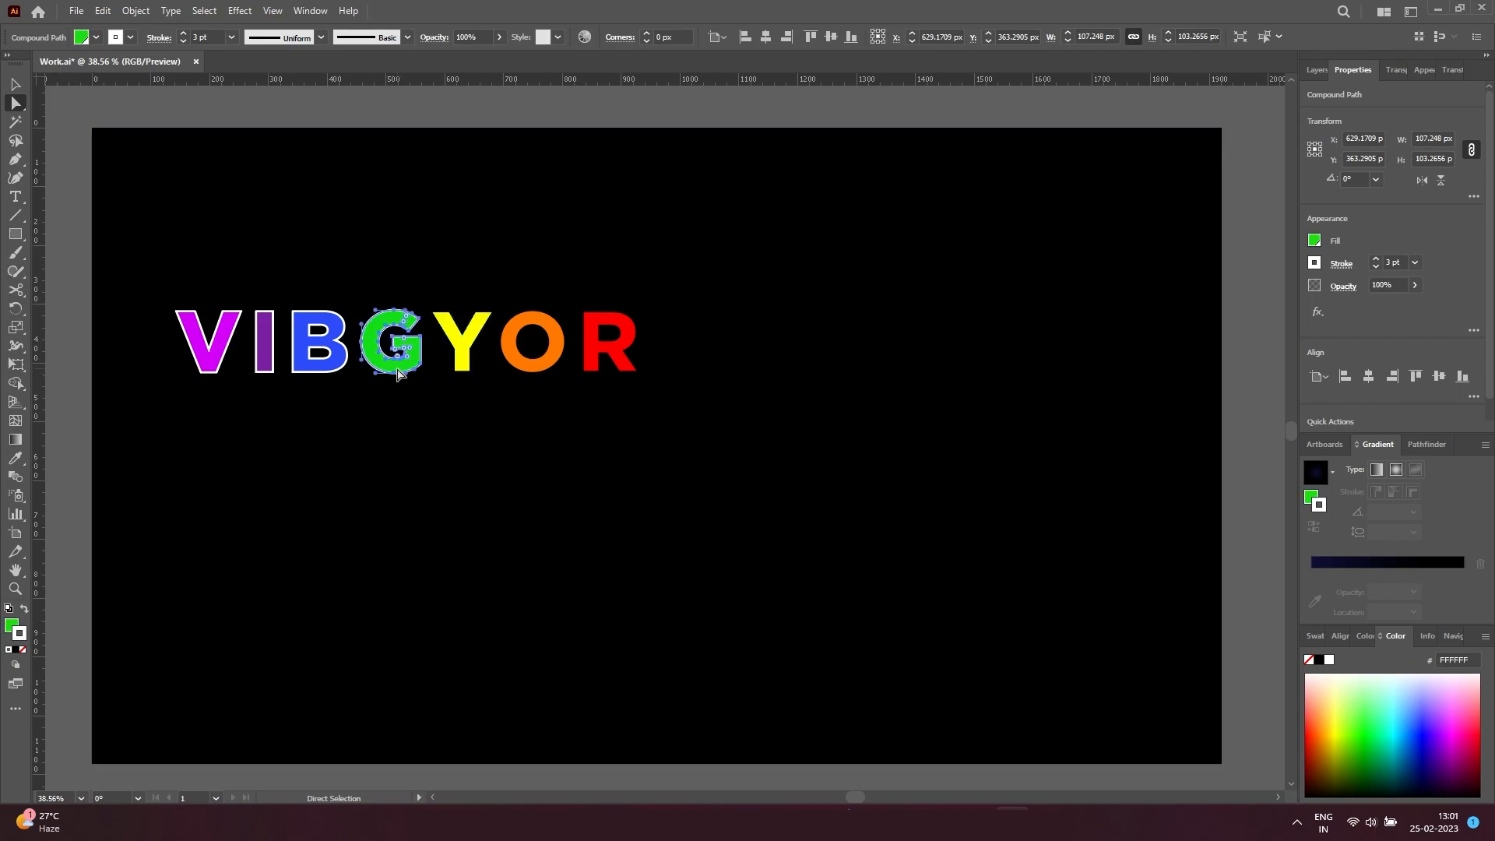
pyautogui.doubleClick(21, 637)
pyautogui.write('000000')
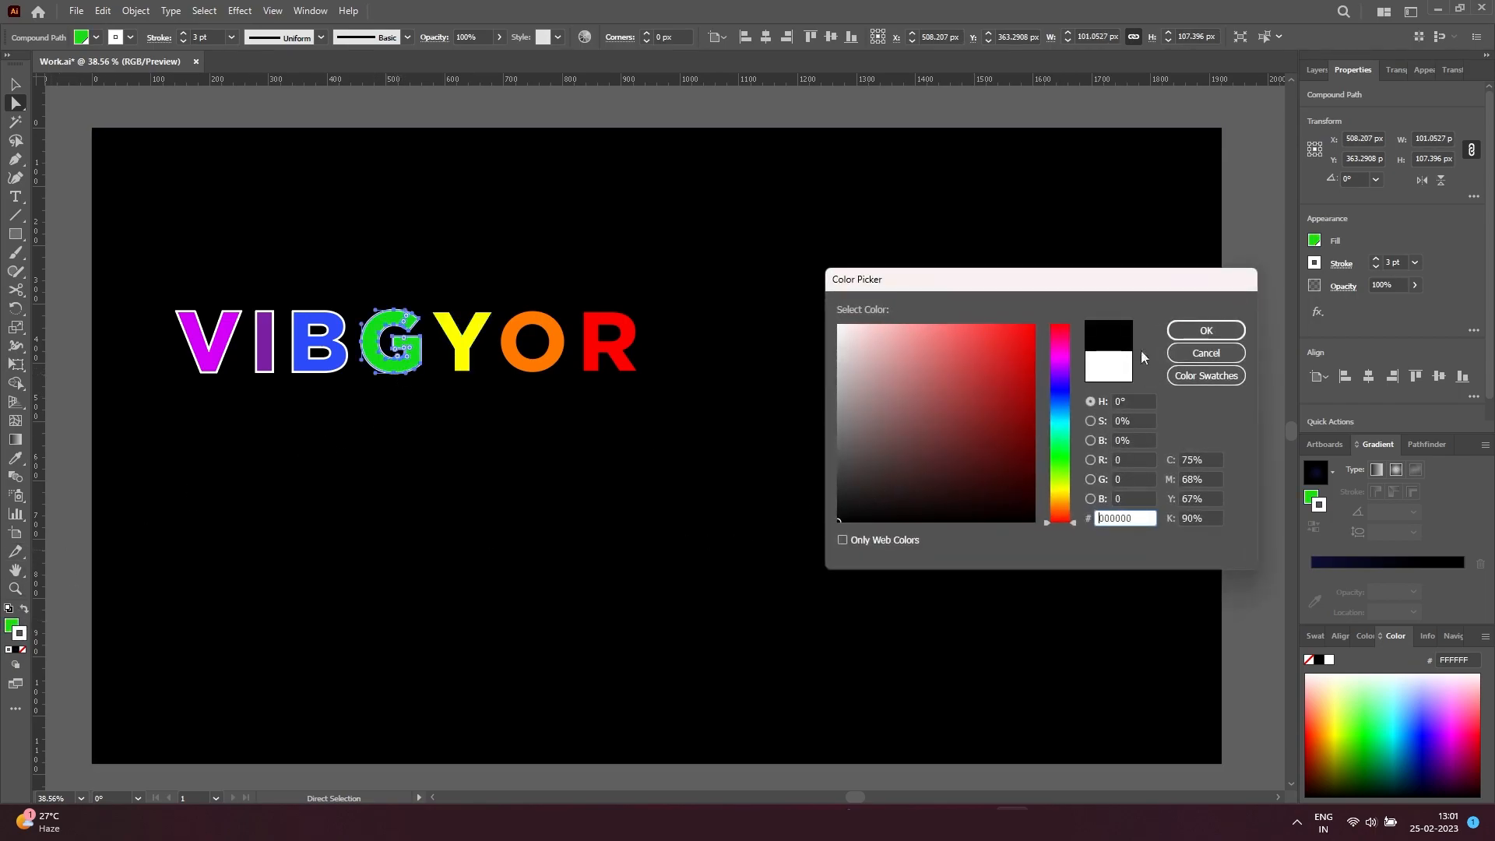
pyautogui.click(1202, 340)
# Set the stroke colour of the letters B, I and V to black, 000000.
pyautogui.click(344, 363)
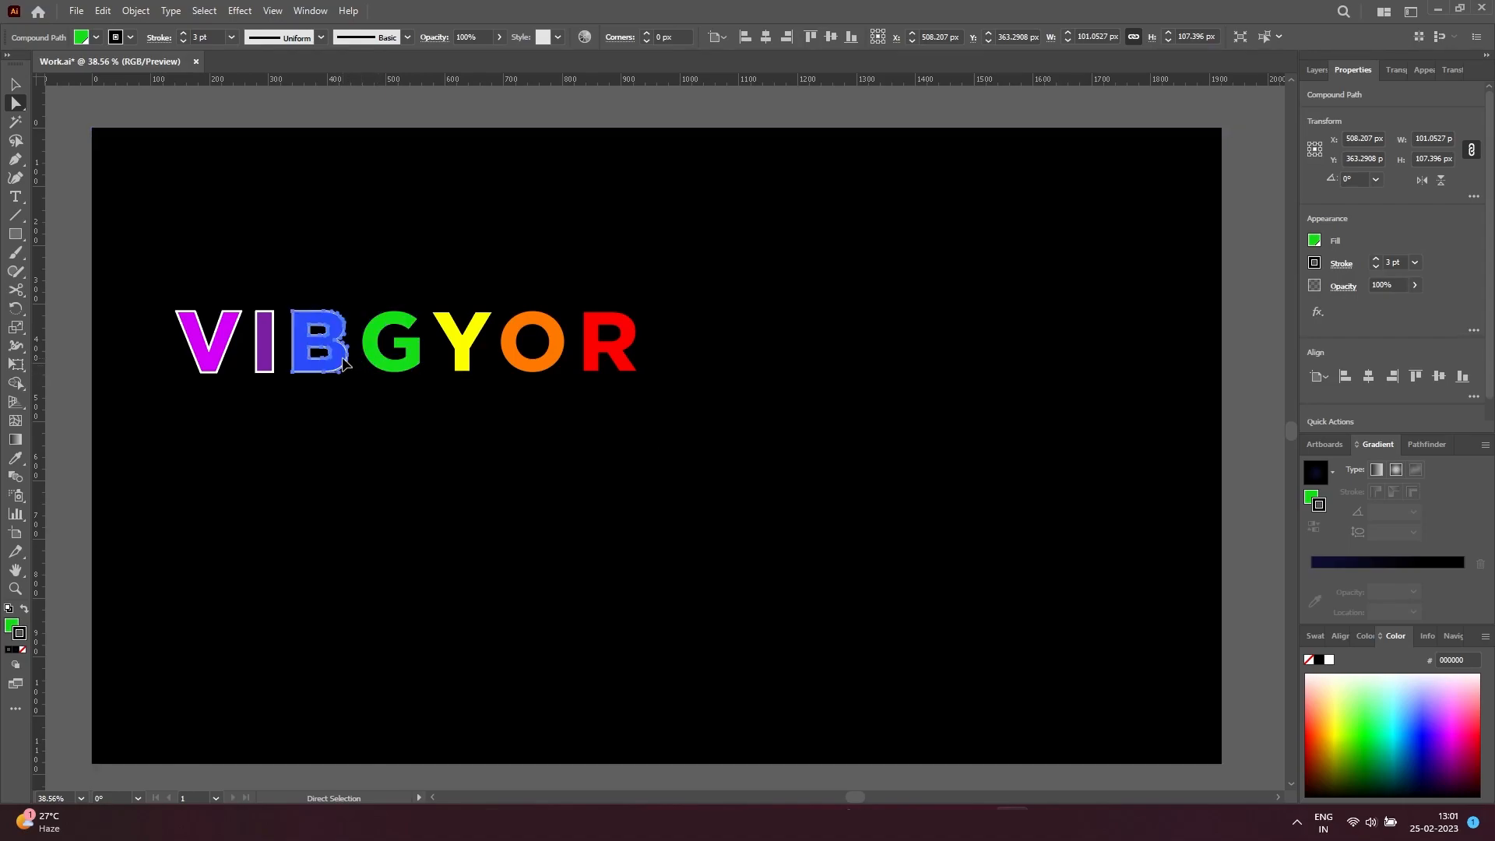
pyautogui.doubleClick(19, 634)
pyautogui.write('000000')
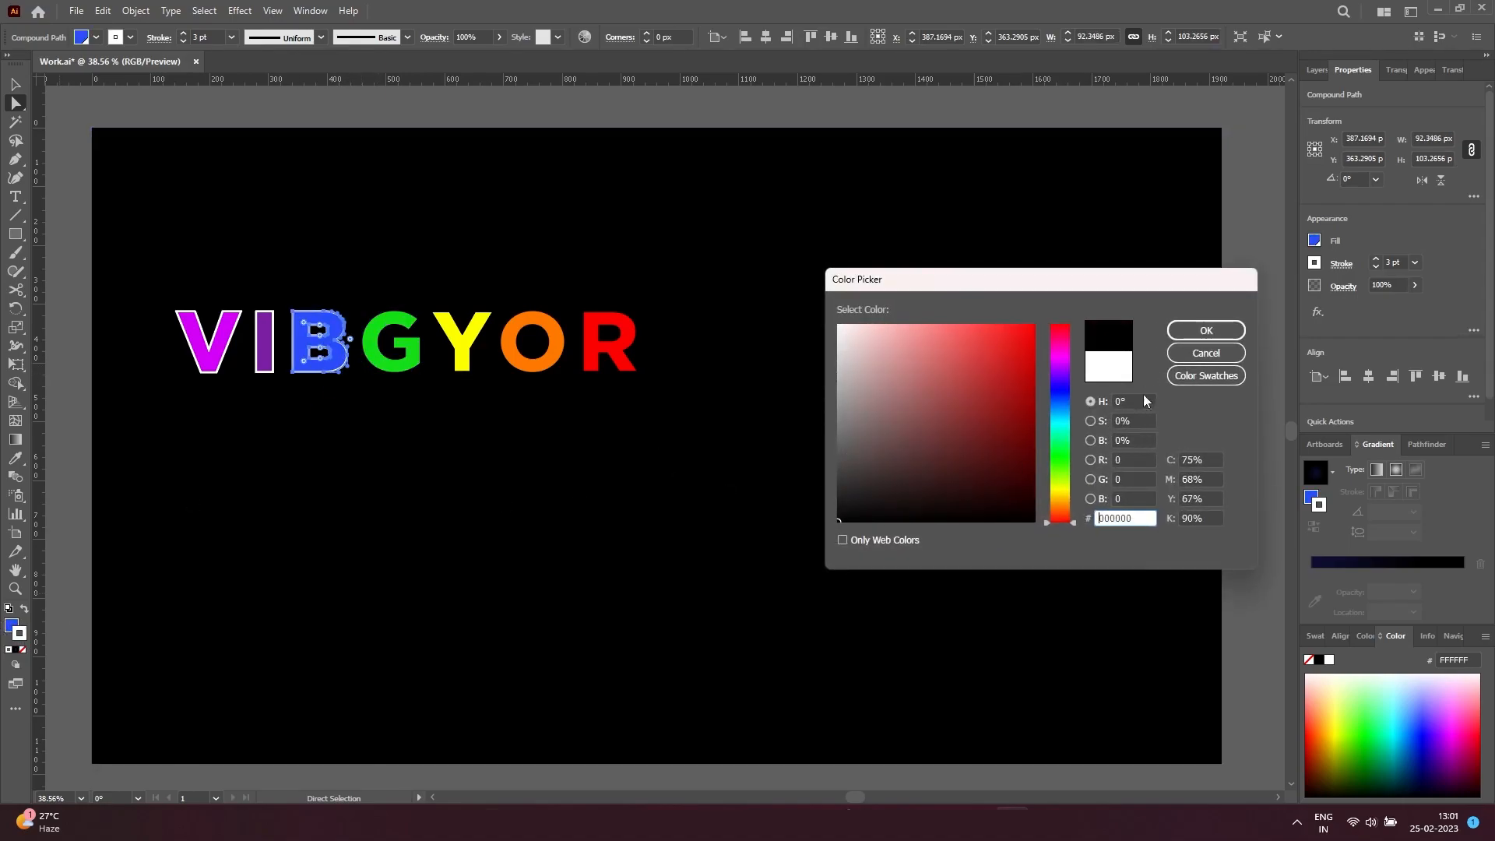
pyautogui.press('Return')
pyautogui.click(265, 372)
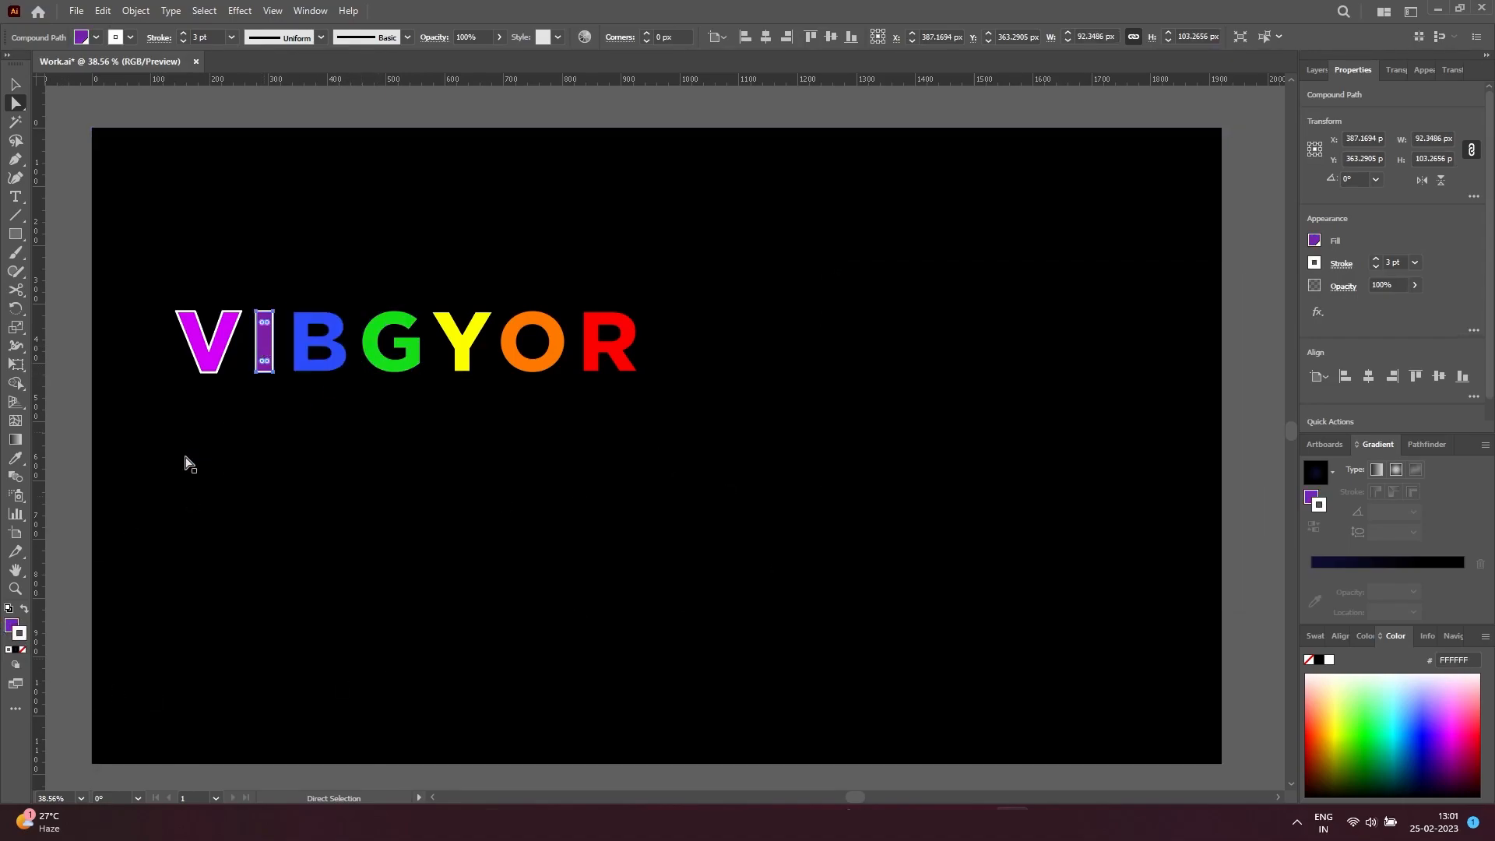
pyautogui.doubleClick(19, 633)
pyautogui.write('000000')
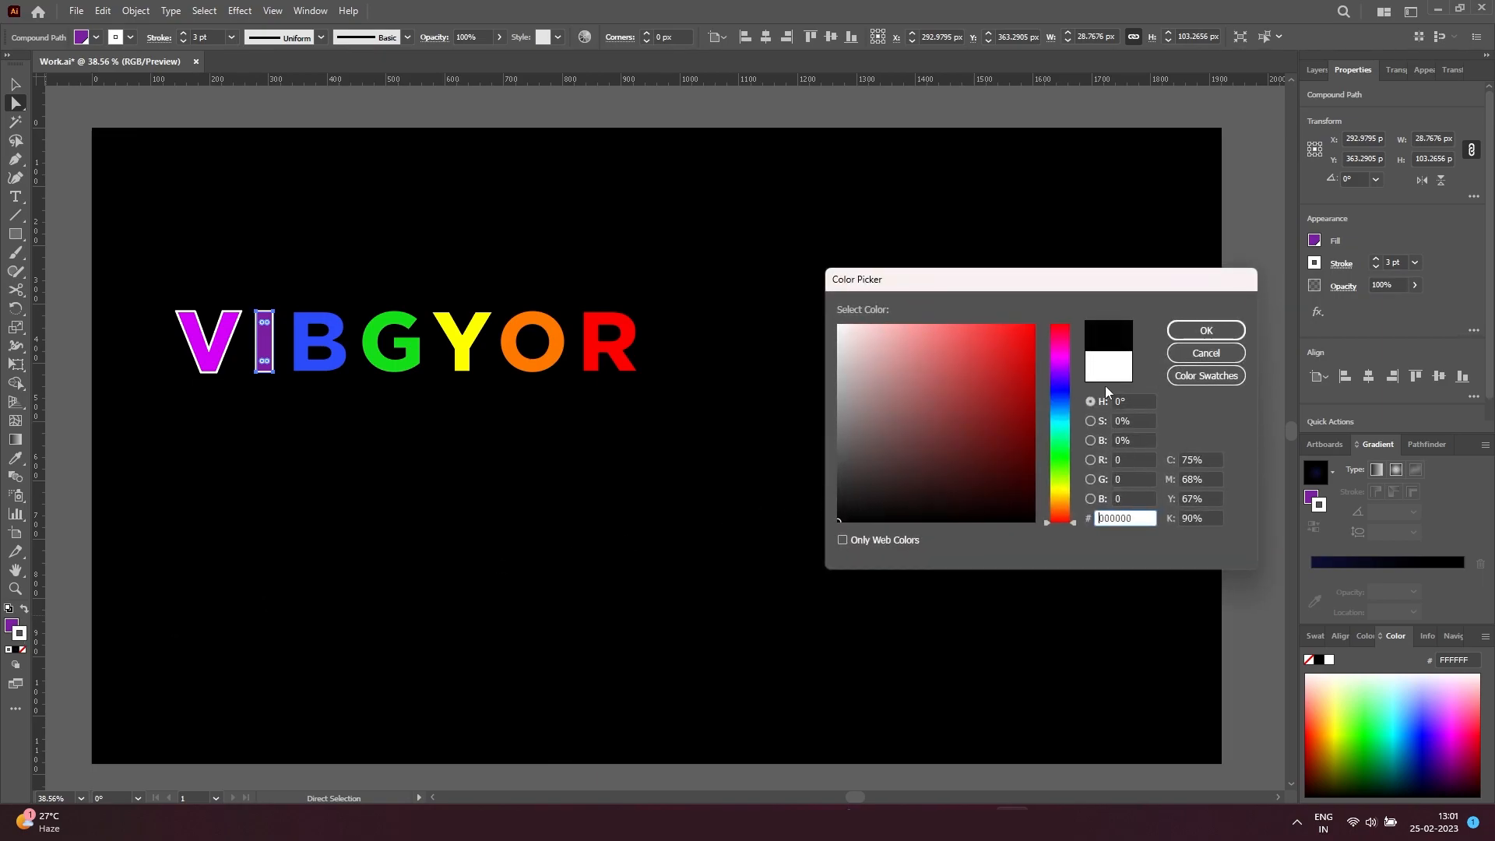
pyautogui.click(1178, 330)
pyautogui.click(208, 372)
pyautogui.doubleClick(24, 634)
pyautogui.write('000000')
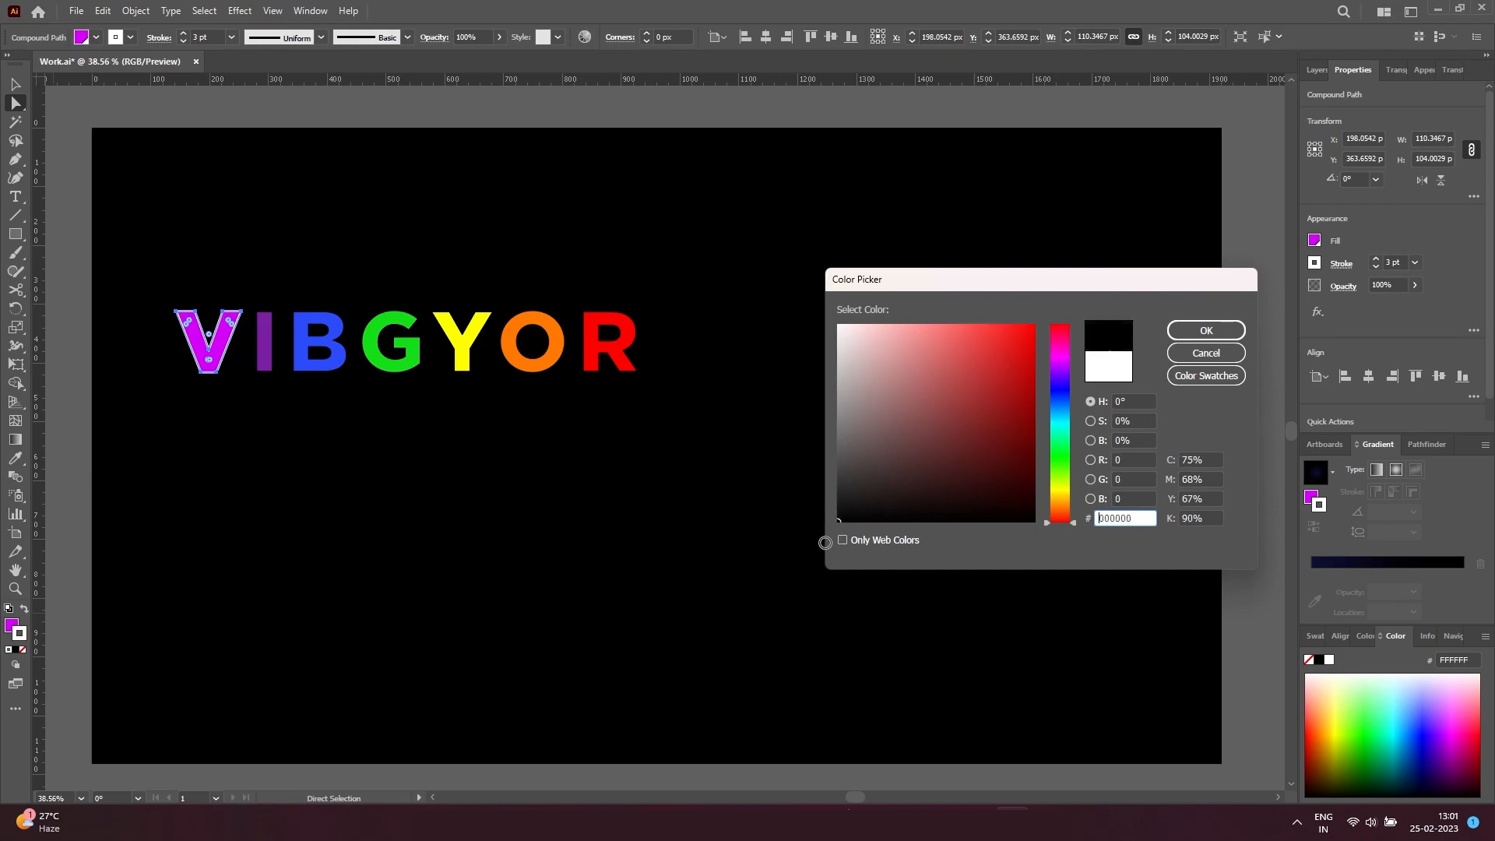
pyautogui.click(1180, 338)
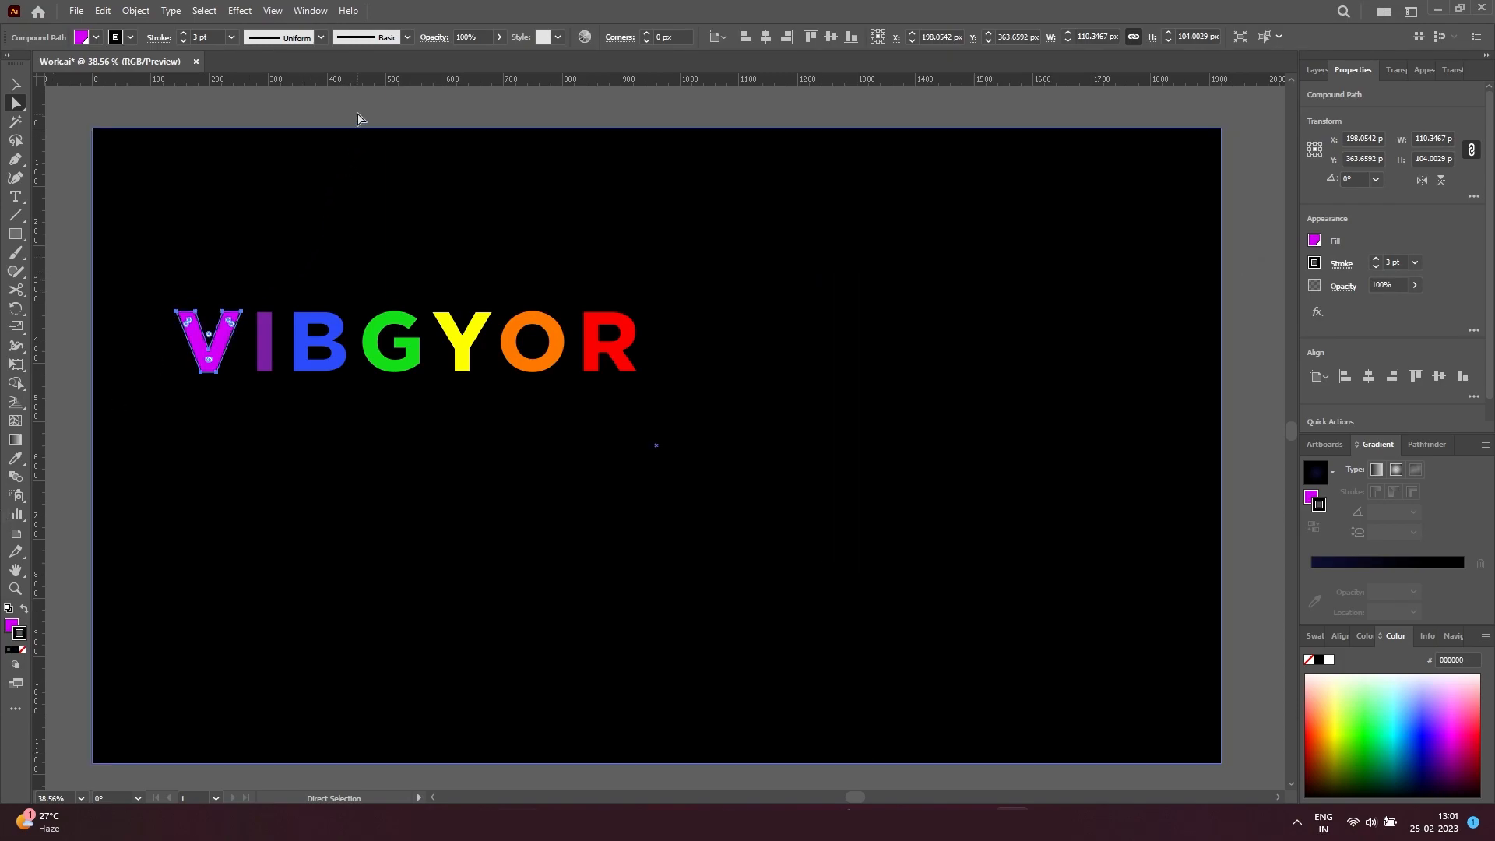
# Swap fill and stroke on the letters V, I, B and G, giving each a coloured outline with black fill.
pyautogui.hotkey('shift', 'x')
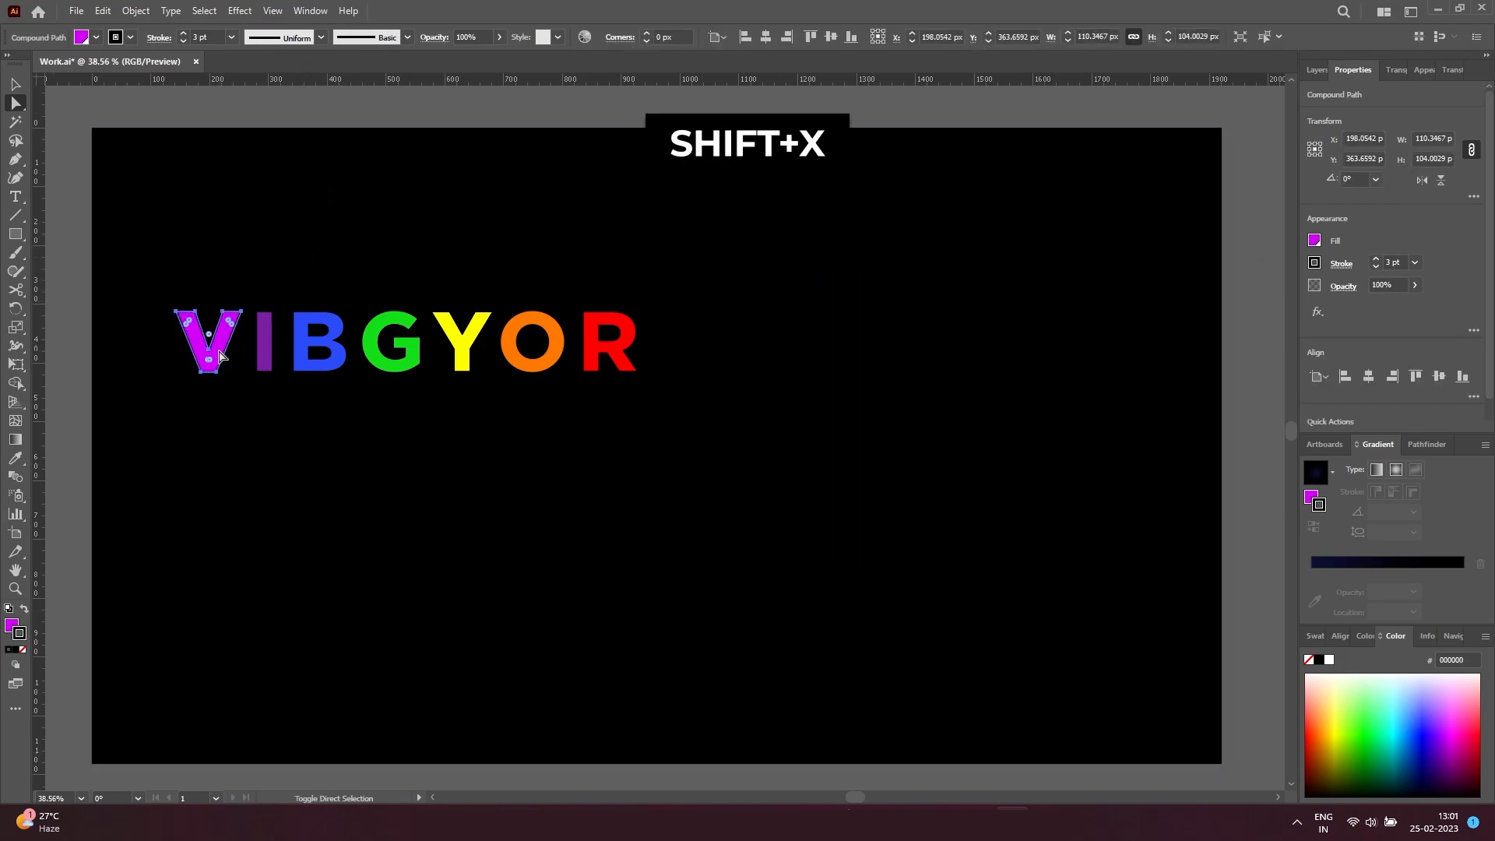
pyautogui.hotkey('shift', 'x')
pyautogui.click(306, 346)
pyautogui.hotkey('shift', 'x')
pyautogui.click(375, 348)
pyautogui.hotkey('shift', 'x')
# Swap fill and stroke on the letters Y, O and R, giving each a coloured outline with black fill.
pyautogui.click(465, 347)
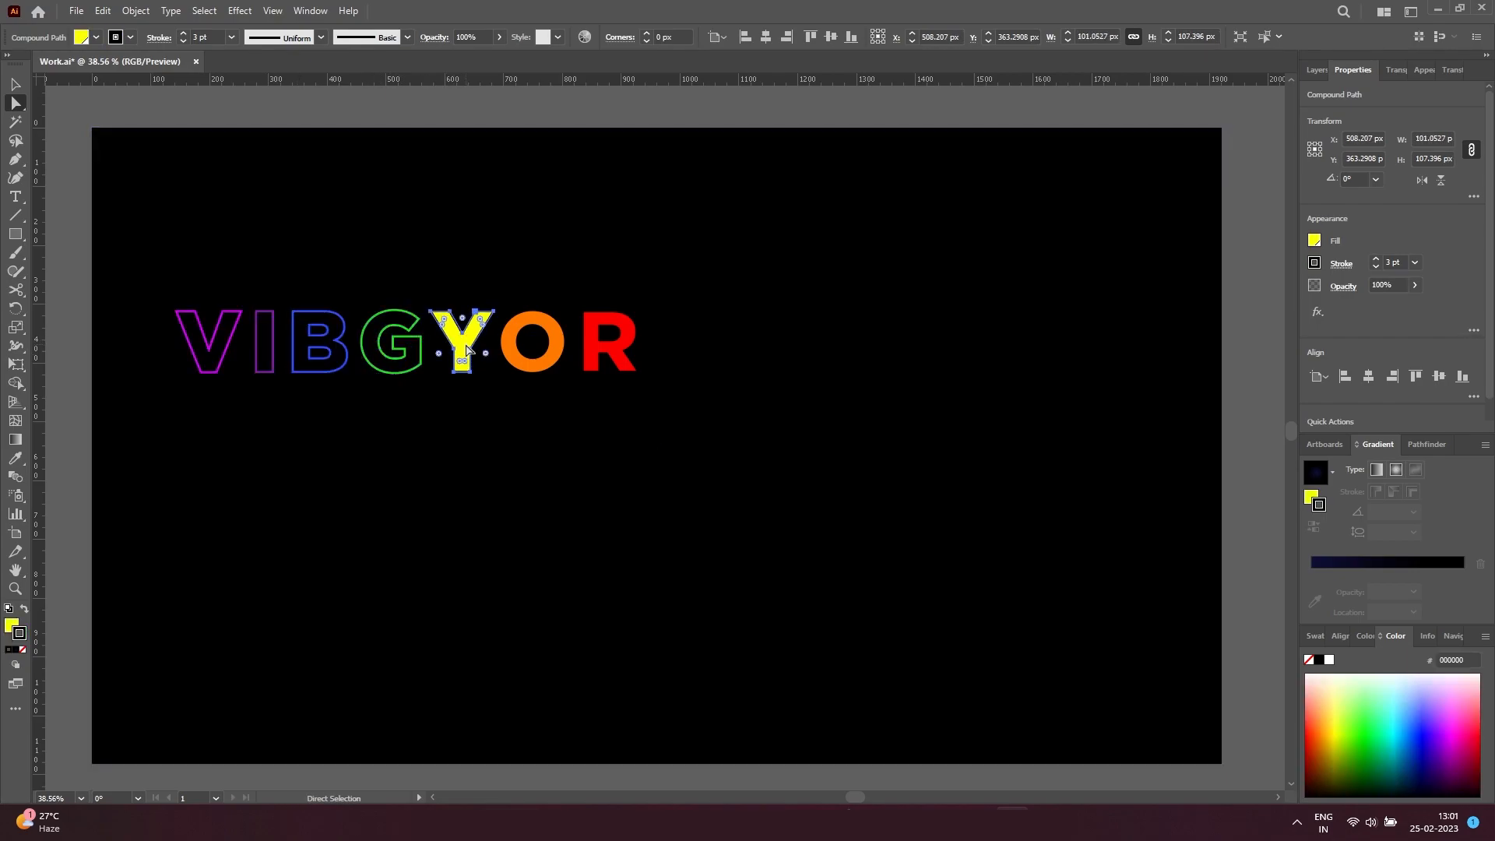
pyautogui.hotkey('shift', 'x')
pyautogui.click(506, 347)
pyautogui.hotkey('shift', 'x')
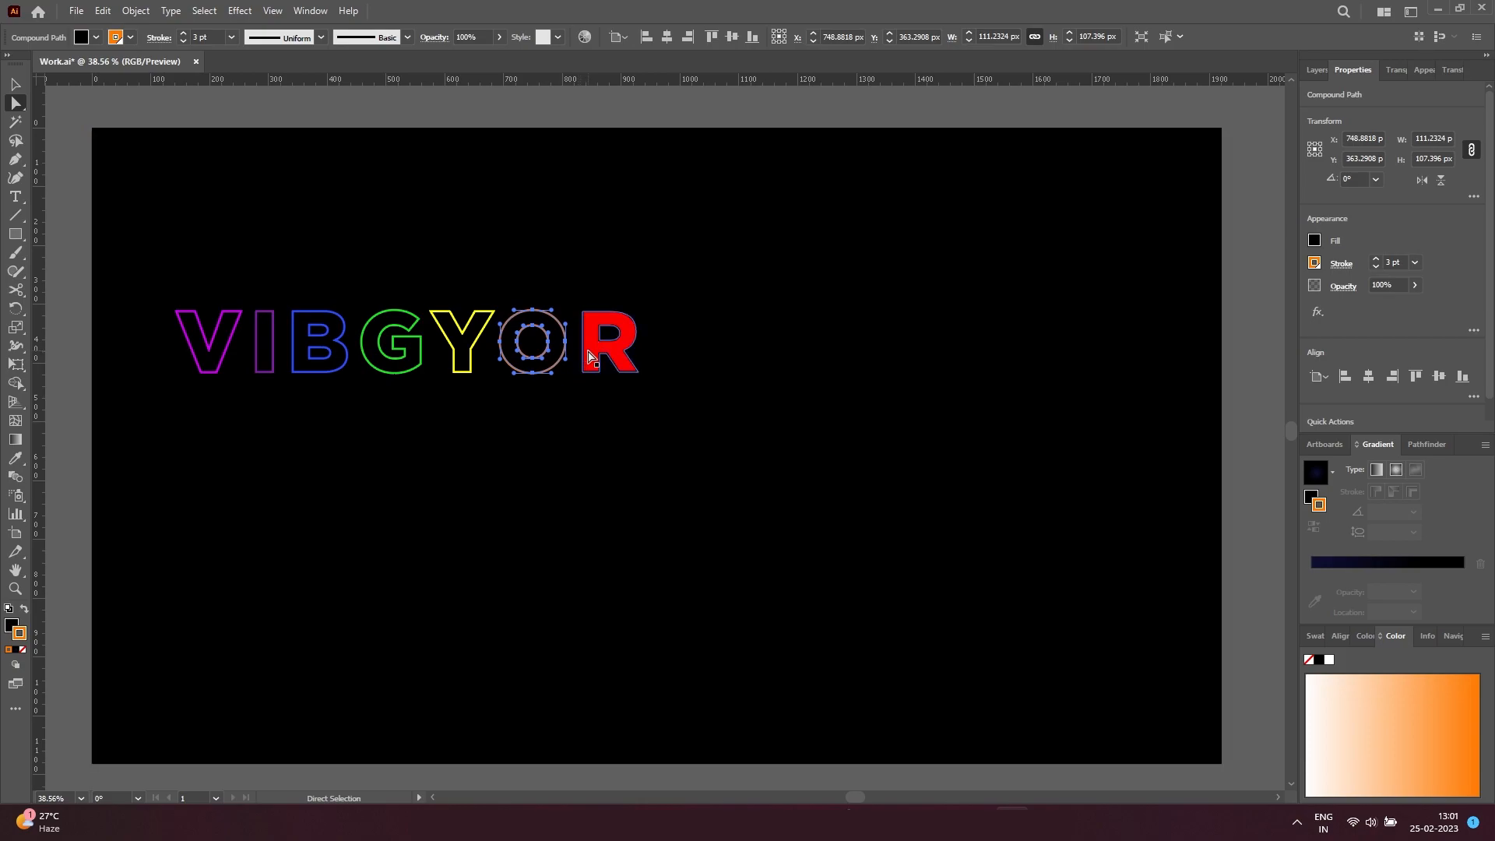
pyautogui.click(588, 357)
pyautogui.hotkey('shift', 'x')
# Duplicate the outlined VIBGYOR lettering and place a much smaller copy near the artboard's lower-right corner.
pyautogui.press('v')
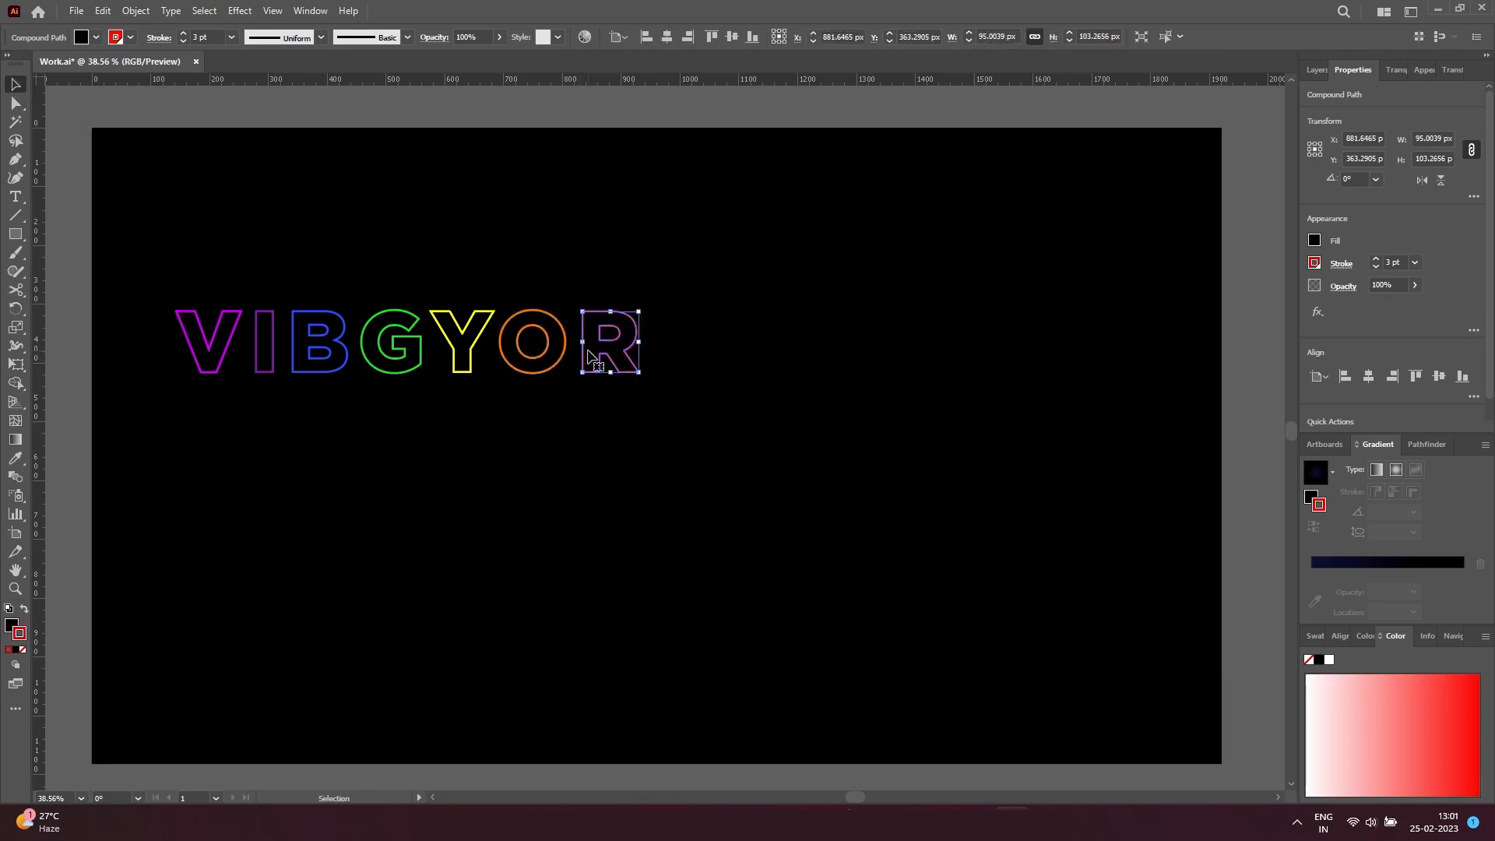
pyautogui.click(289, 119)
pyautogui.click(263, 328)
pyautogui.moveTo(295, 343); pyautogui.dragTo(836, 644)
pyautogui.moveTo(716, 612); pyautogui.dragTo(778, 634)
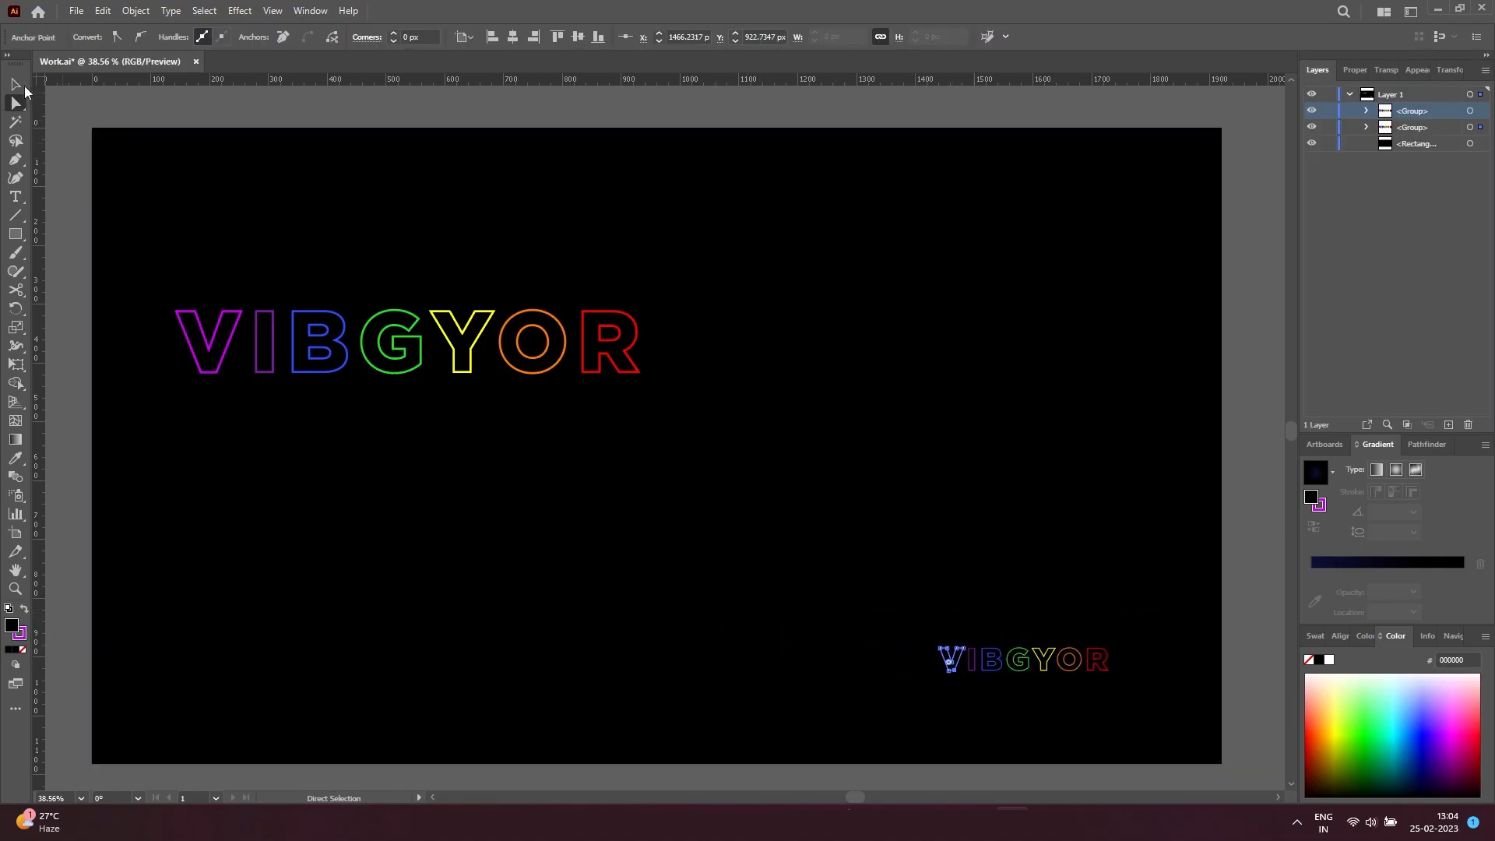
# Select the large and small VIBGYOR groups together and make a blend between them.
pyautogui.click(17, 85)
pyautogui.click(49, 159)
pyautogui.click(285, 345)
pyautogui.click(293, 345)
pyautogui.keyDown('shift'); pyautogui.click(977, 659); pyautogui.keyUp('shift')
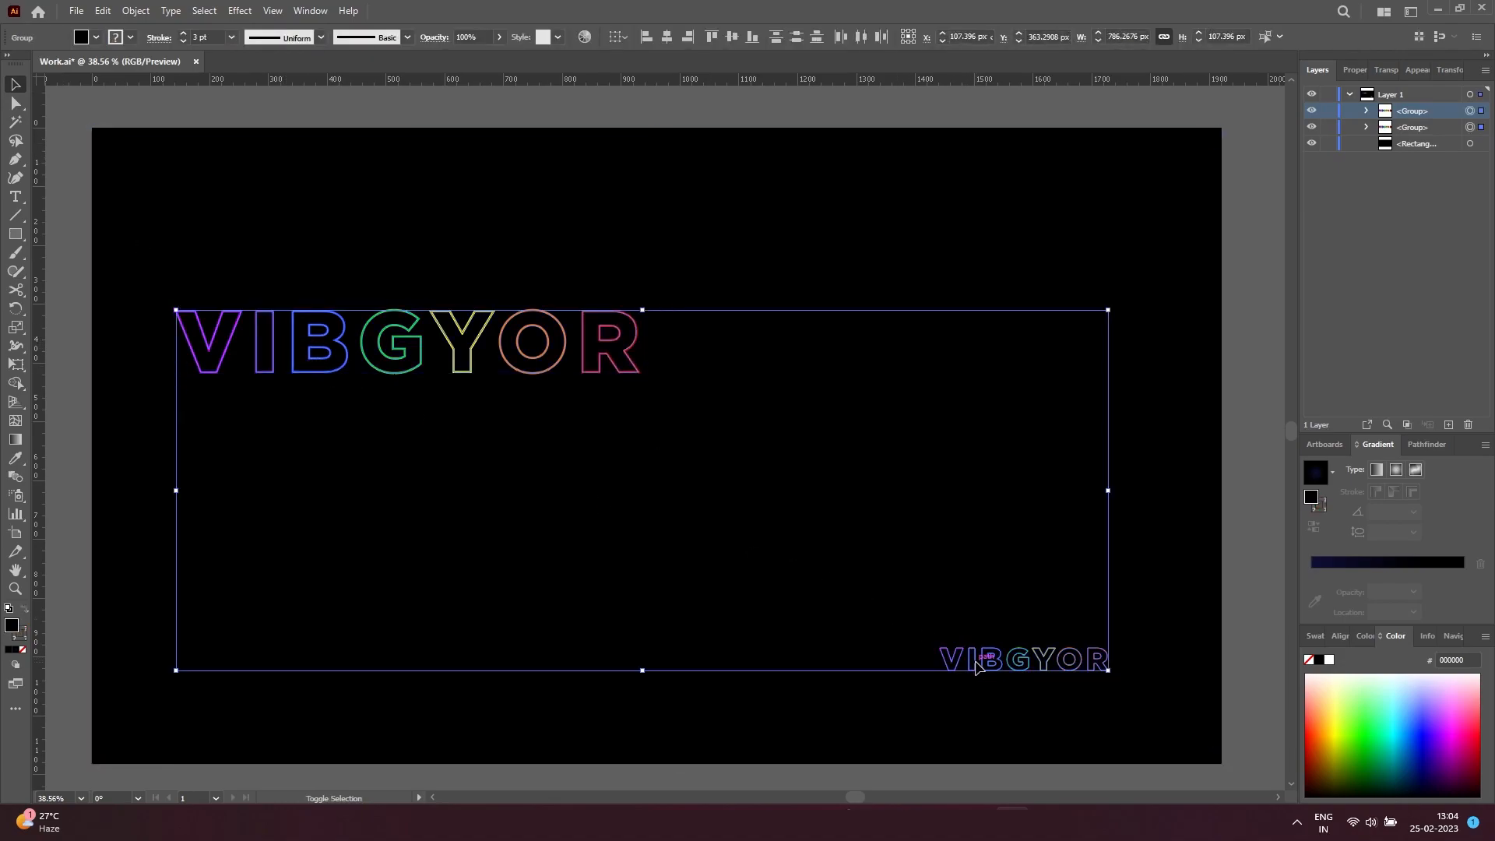
pyautogui.click(135, 10)
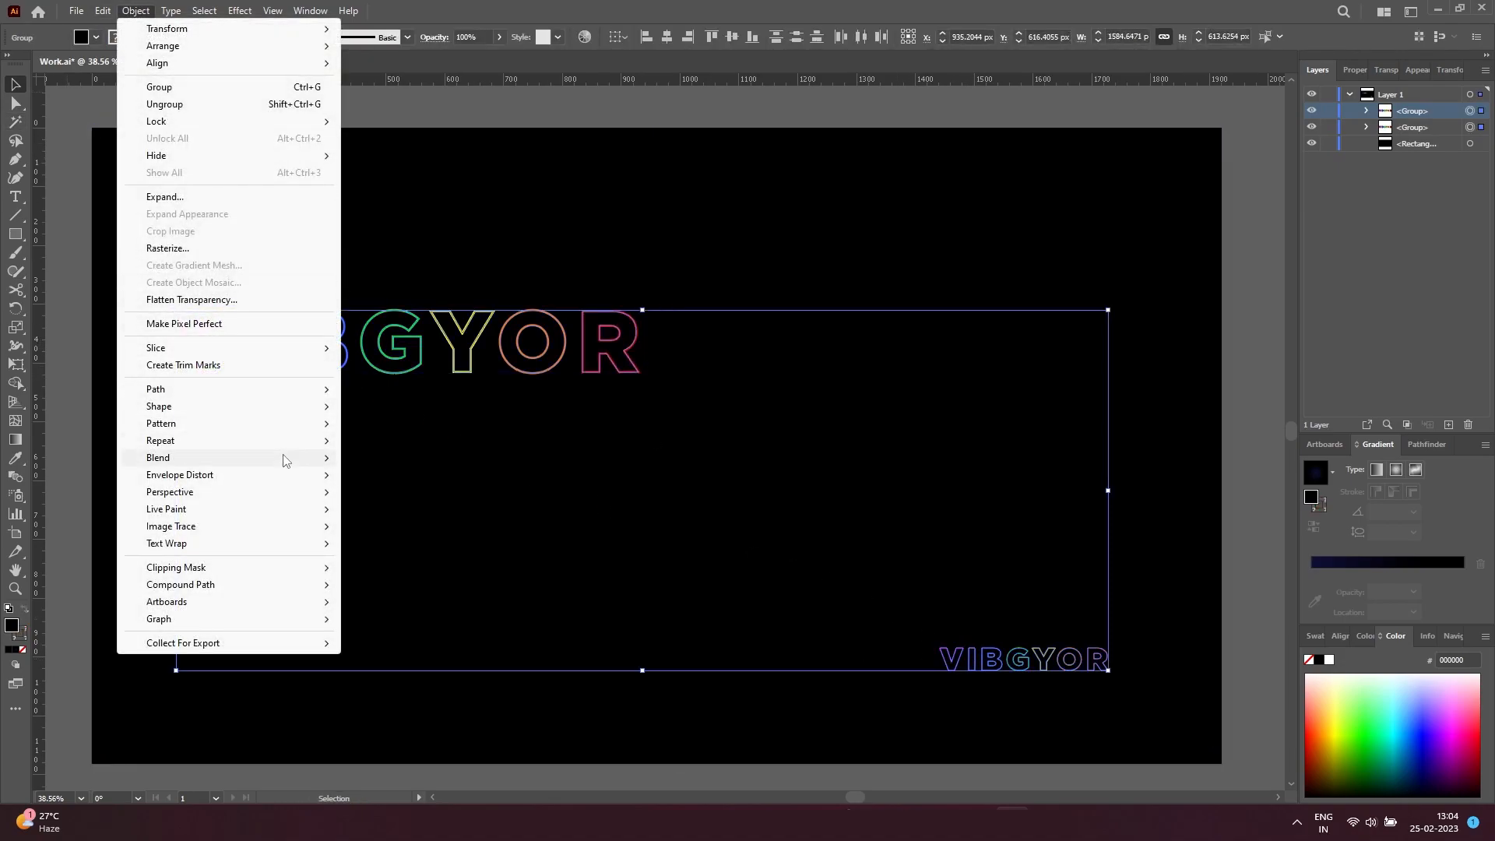
pyautogui.moveTo(285, 457)
pyautogui.click(405, 458)
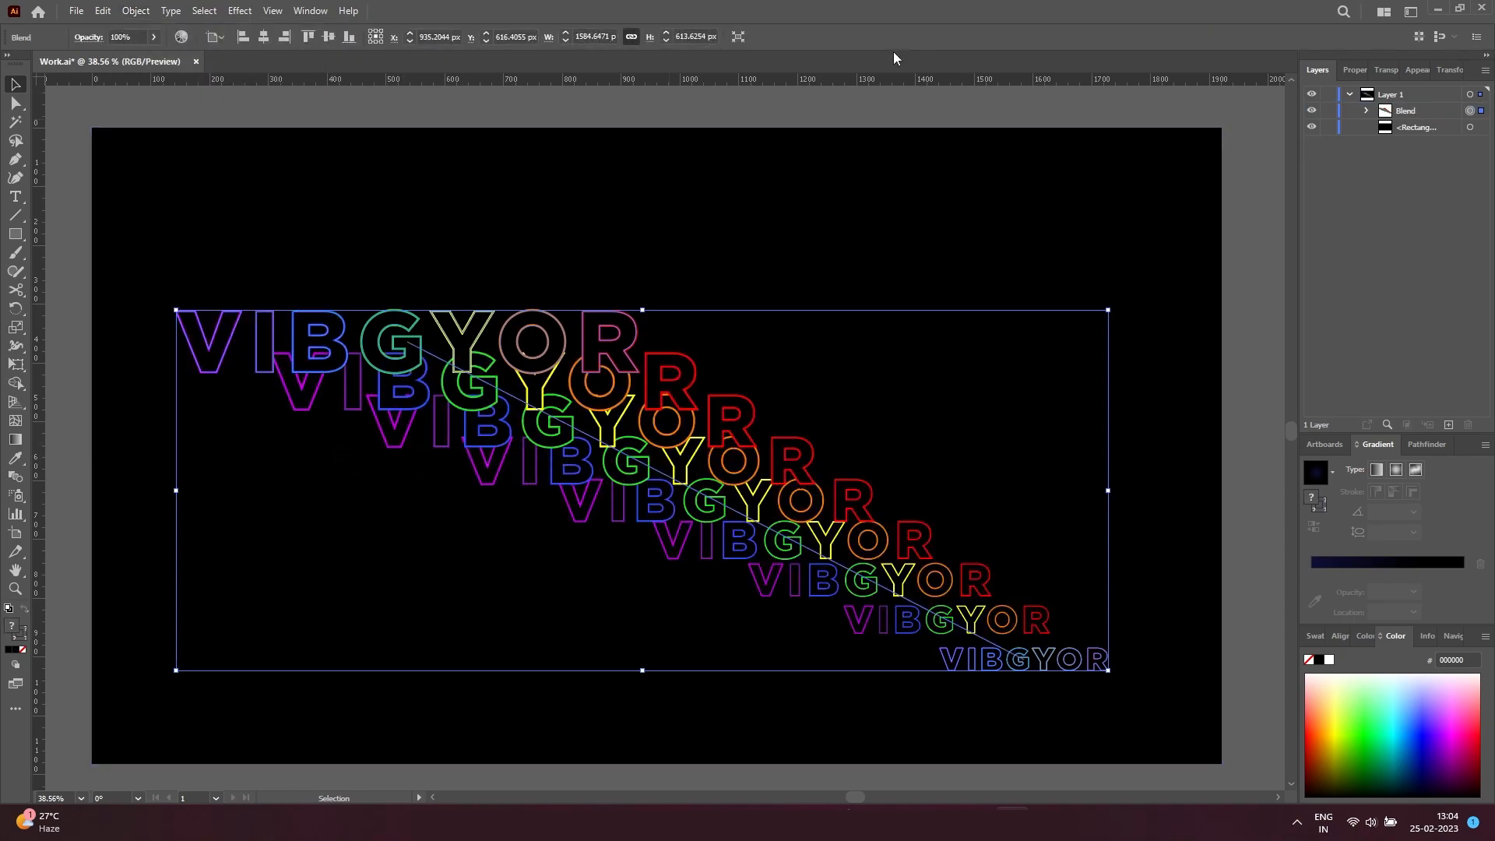
# Set the blend spacing to Specified Steps and raise the step count until the copies form dense, continuous colour bands.
pyautogui.click(134, 9)
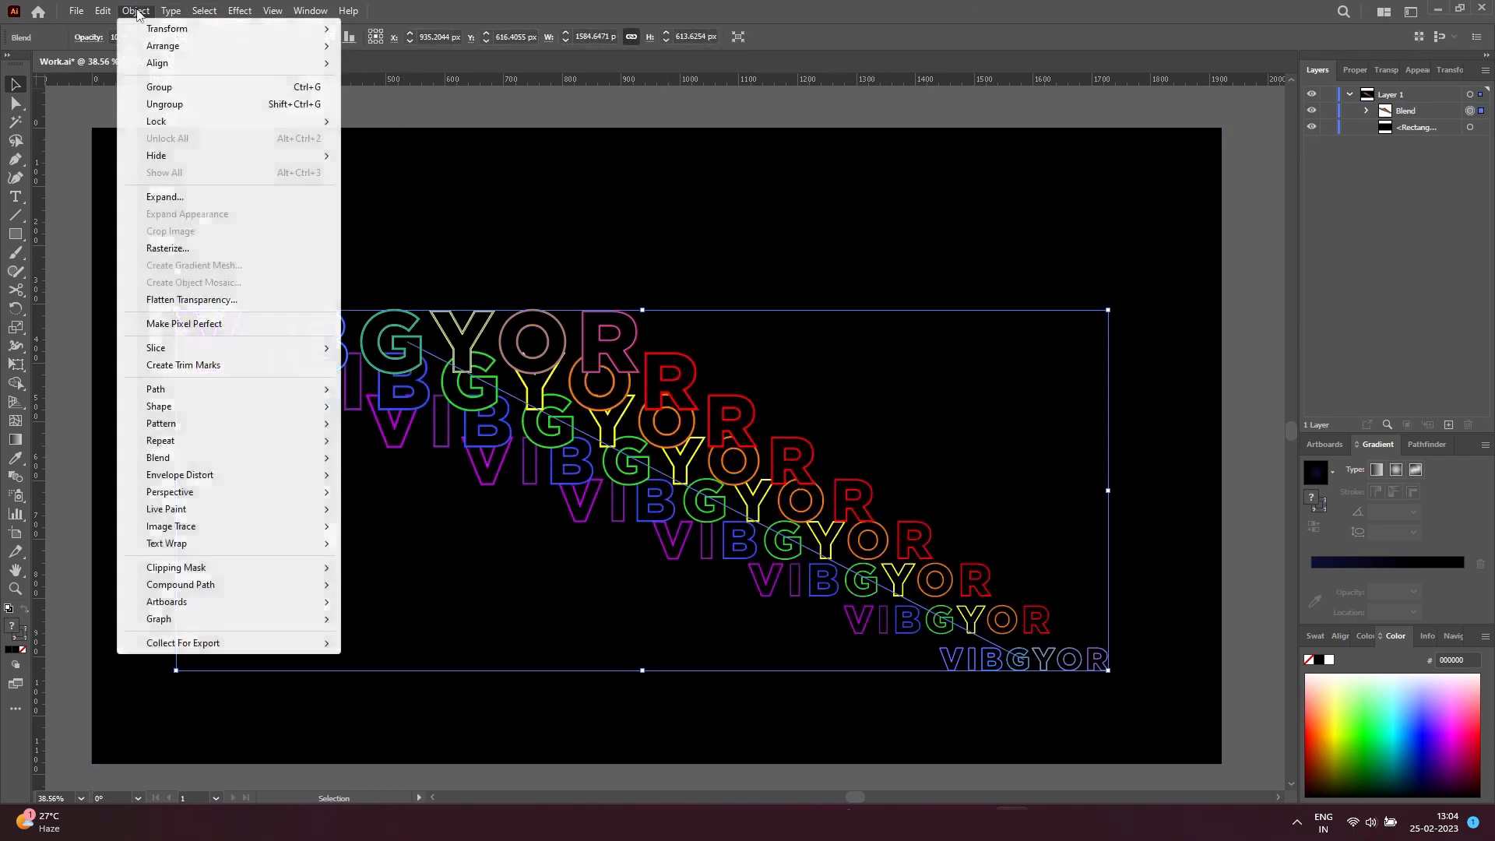
pyautogui.moveTo(255, 391)
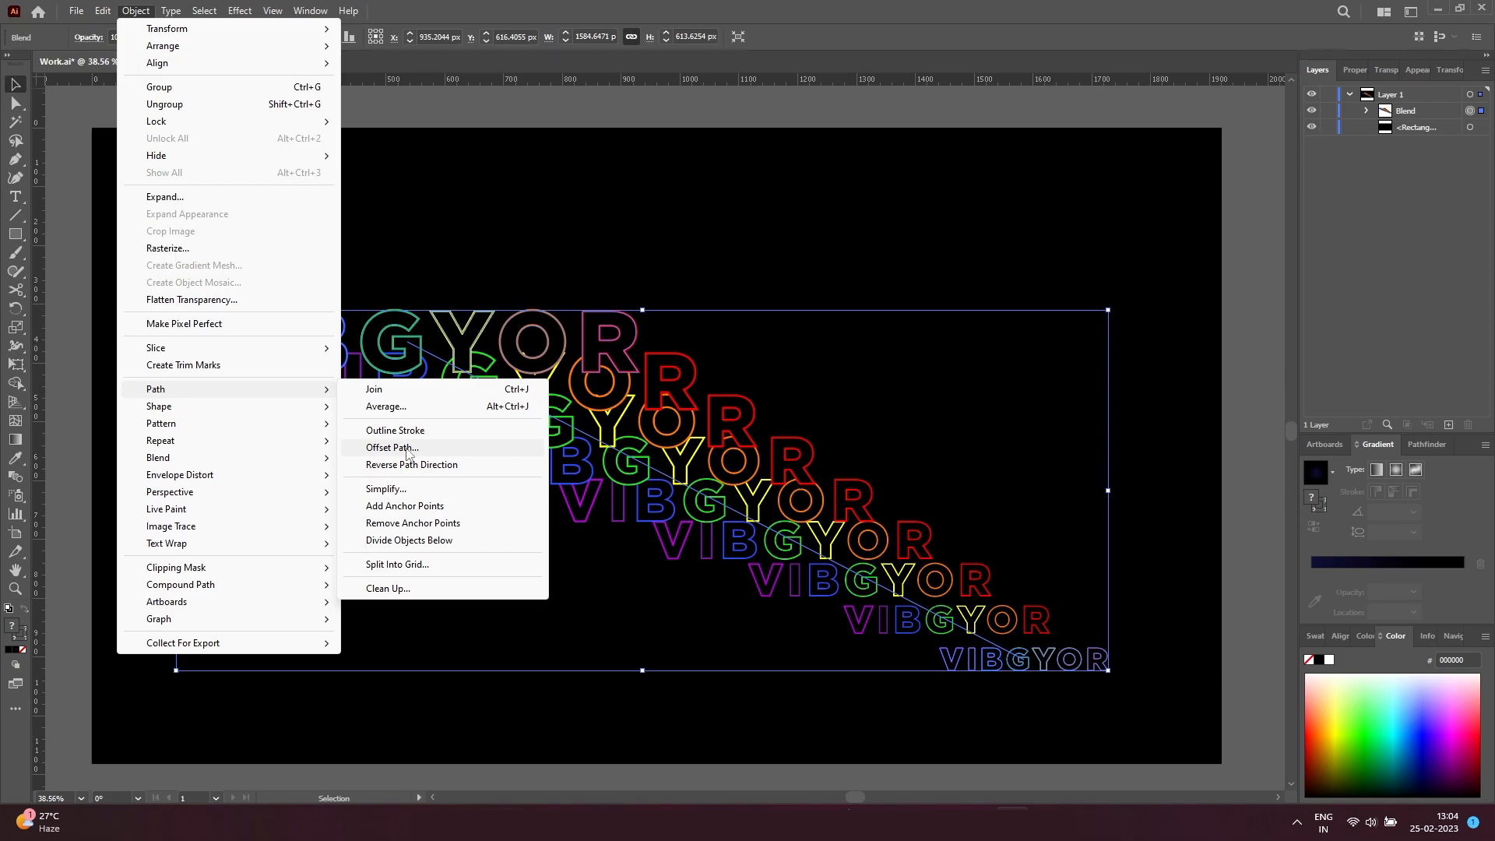
pyautogui.moveTo(296, 457)
pyautogui.click(406, 499)
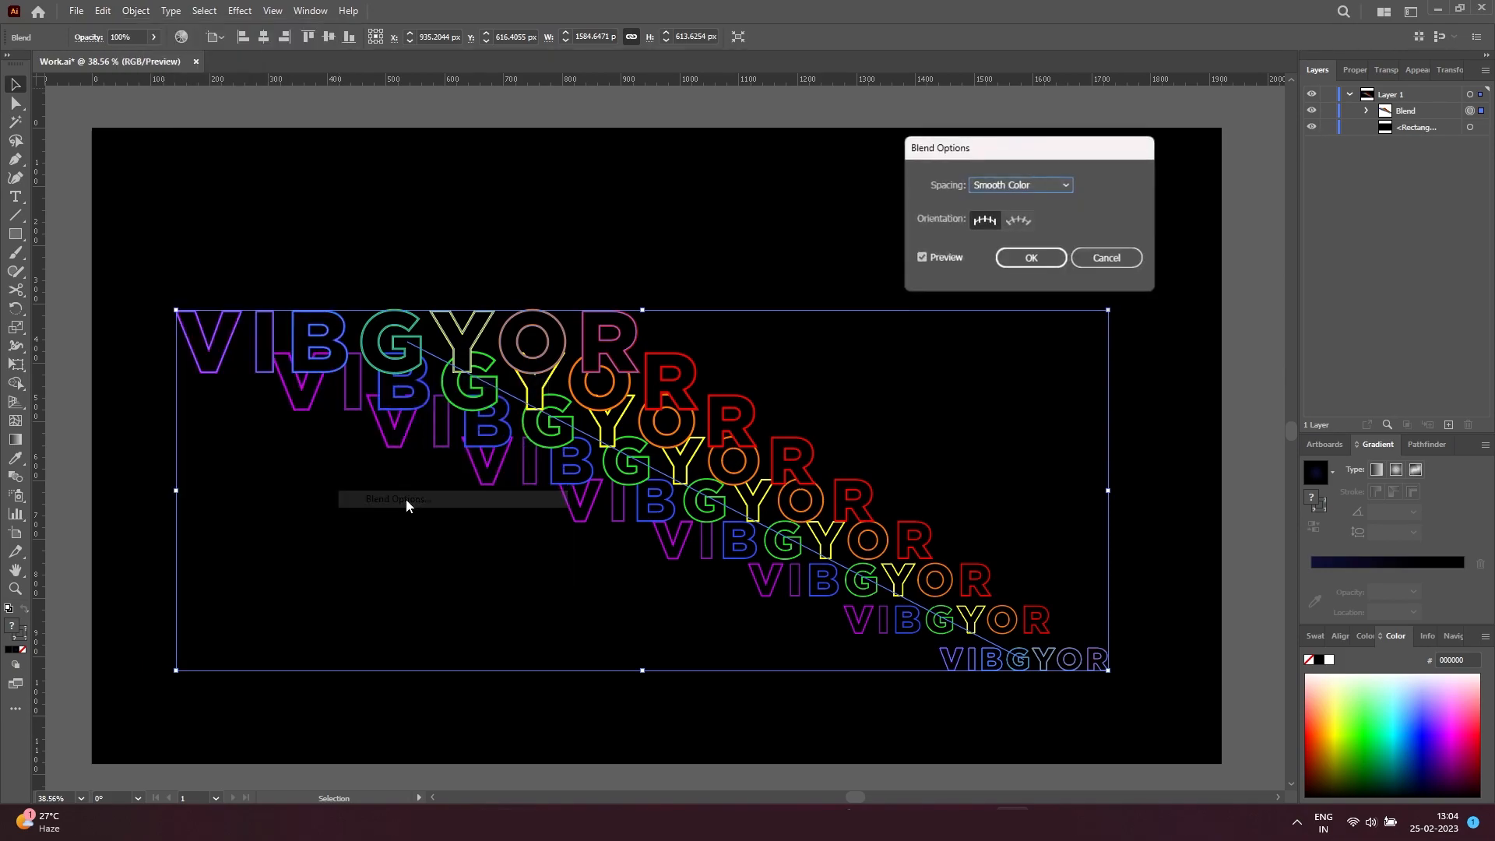
pyautogui.click(1012, 185)
pyautogui.click(1016, 218)
pyautogui.press('Up')
pyautogui.press('Up')
pyautogui.press('Up')
pyautogui.press('Up')
pyautogui.press('Up')
pyautogui.press('Up')
pyautogui.press('Up')
pyautogui.press('Up')
pyautogui.press('Up')
pyautogui.press('Up')
pyautogui.press('Up')
pyautogui.press('Up')
pyautogui.press('Up')
pyautogui.press('Up')
pyautogui.press('Up')
pyautogui.press('Up')
pyautogui.press('Up')
pyautogui.press('Up')
pyautogui.press('Up')
pyautogui.press('Up')
pyautogui.press('Up')
pyautogui.press('Up')
pyautogui.press('Up')
pyautogui.press('Up')
pyautogui.press('Up')
pyautogui.press('Up')
pyautogui.press('Up')
pyautogui.press('Up')
pyautogui.press('Up')
pyautogui.press('Up')
pyautogui.press('Up')
pyautogui.press('Up')
pyautogui.press('Up')
pyautogui.press('Up')
pyautogui.press('Up')
pyautogui.press('Up')
pyautogui.press('Up')
pyautogui.press('Up')
pyautogui.press('Up')
pyautogui.press('Up')
pyautogui.press('Up')
pyautogui.press('Up')
pyautogui.press('Up')
pyautogui.press('Up')
pyautogui.press('Up')
pyautogui.press('Up')
pyautogui.press('Up')
pyautogui.press('Up')
pyautogui.press('Up')
pyautogui.press('Up')
pyautogui.press('Up')
pyautogui.press('Up')
pyautogui.press('Up')
pyautogui.press('Up')
pyautogui.press('Up')
pyautogui.press('Up')
pyautogui.press('Up')
pyautogui.press('Up')
pyautogui.press('Up')
pyautogui.press('Up')
pyautogui.press('Down')
pyautogui.press('Down')
pyautogui.press('Down')
pyautogui.press('Down')
pyautogui.press('Down')
pyautogui.press('Down')
pyautogui.press('Down')
pyautogui.press('Down')
pyautogui.press('Down')
pyautogui.click(1043, 257)
# Move the blended lettering straight up so its centre sits at about Y 398 px.
pyautogui.click(534, 150)
pyautogui.moveTo(632, 410); pyautogui.dragTo(639, 291)
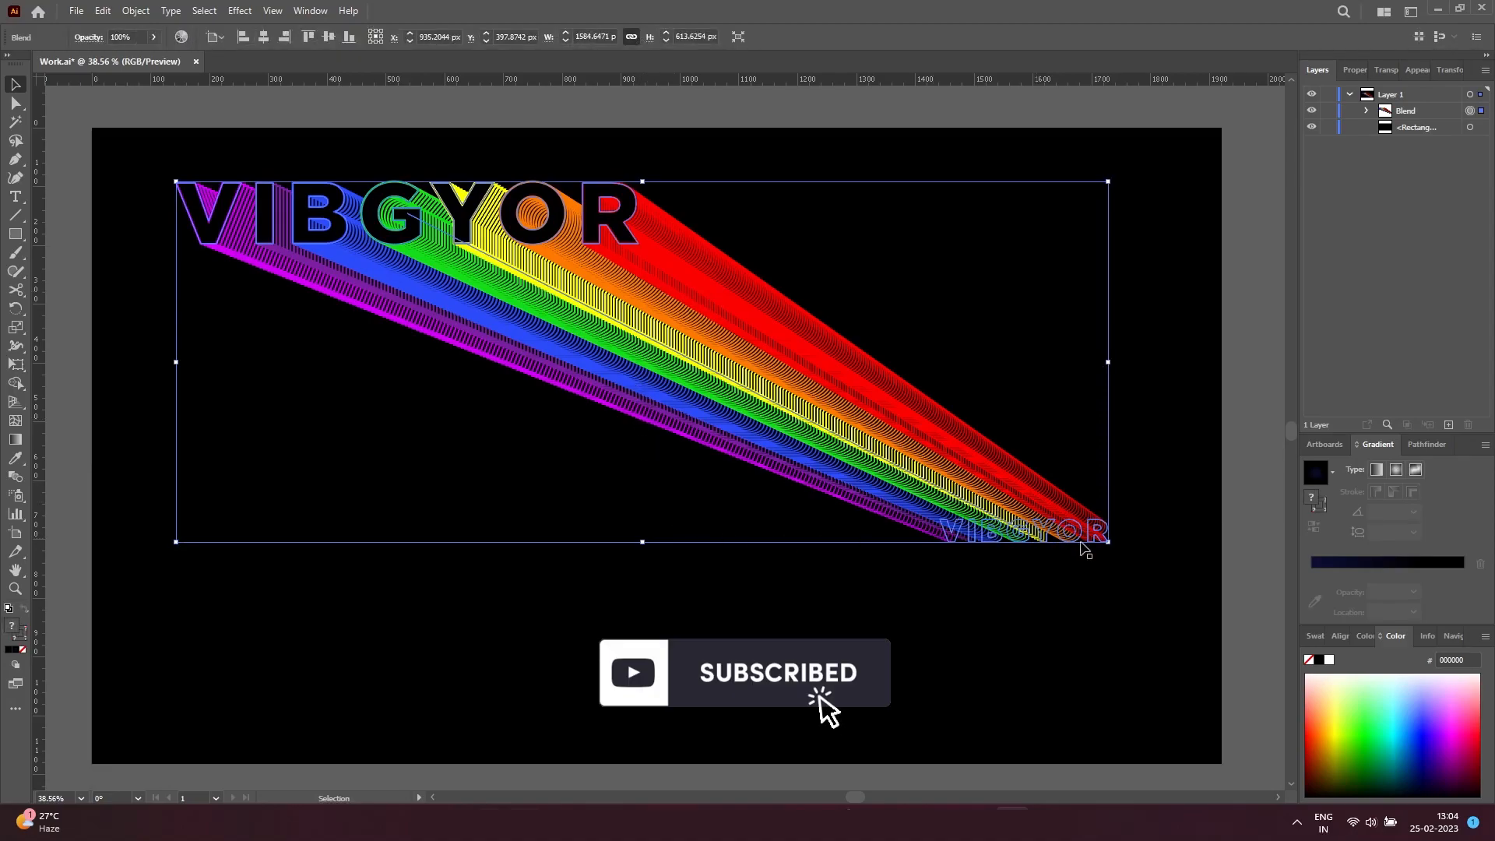
pyautogui.click(1231, 576)
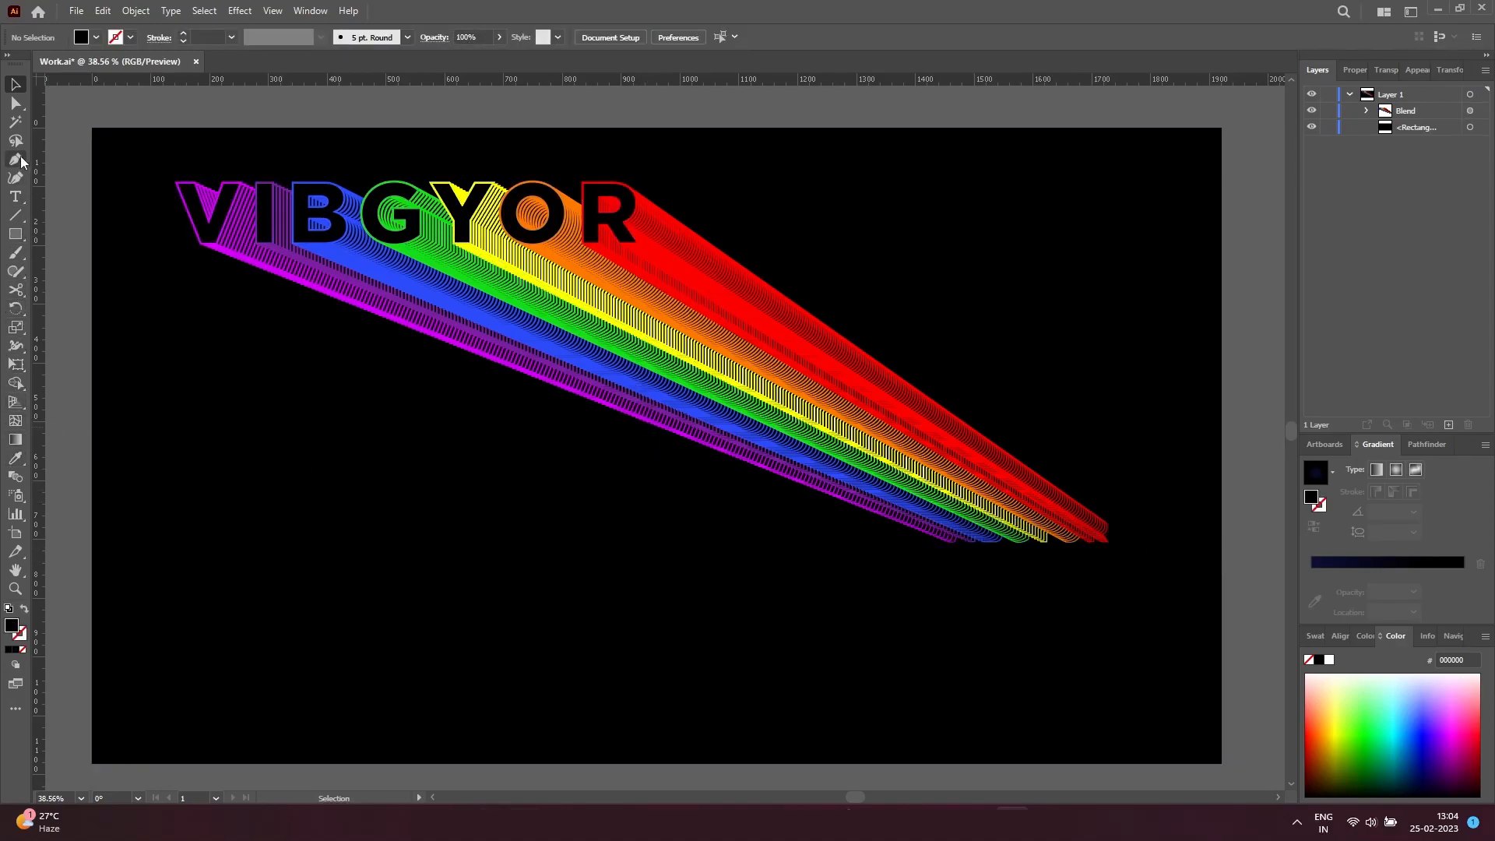
# Draw an S-shaped open path with the Pen tool, about 1508 by 477 px, and position it below the blend.
pyautogui.click(145, 279)
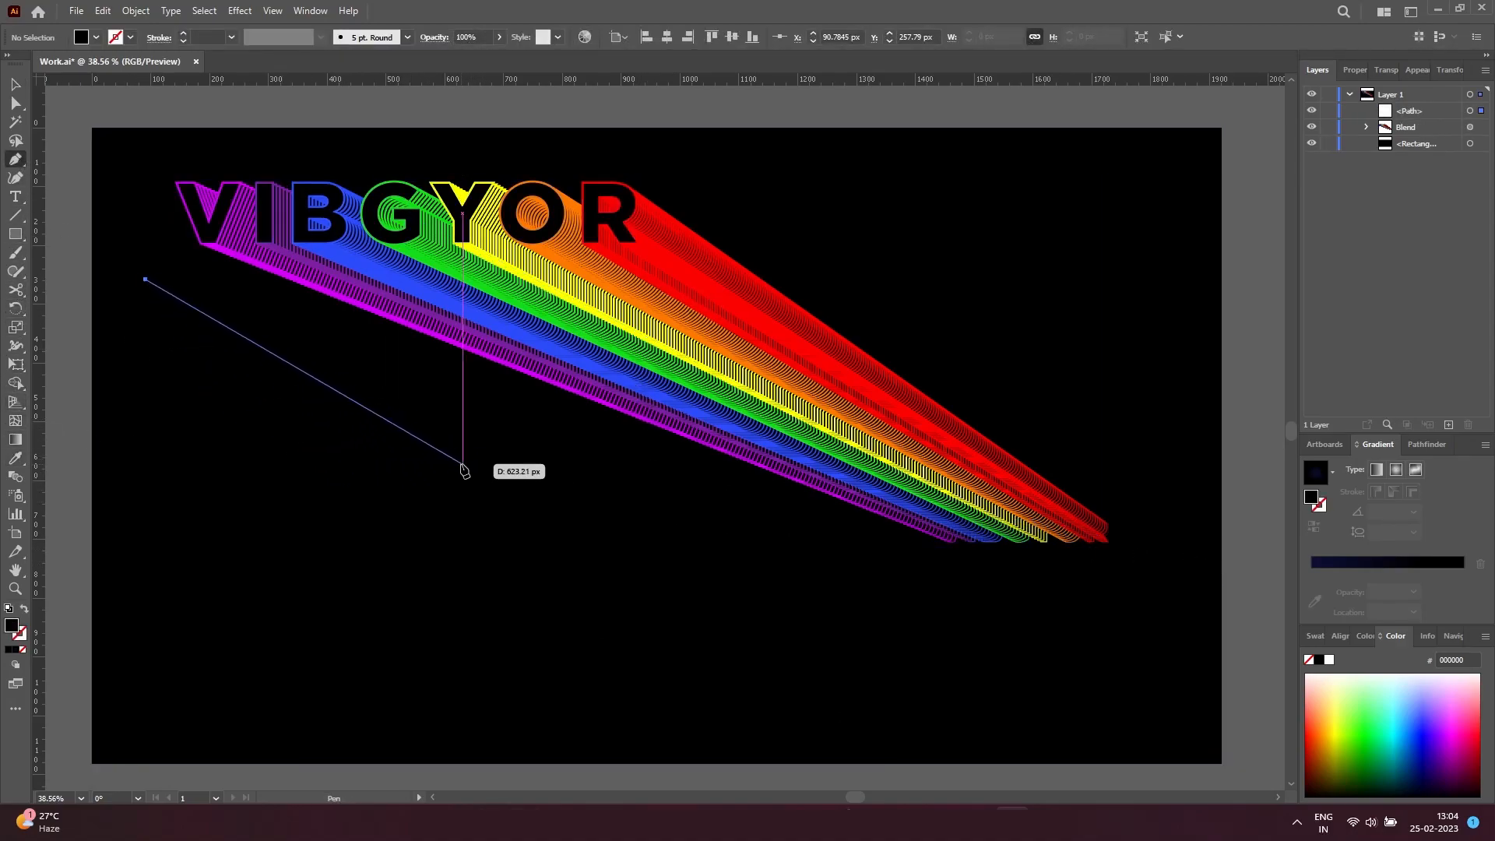
pyautogui.moveTo(458, 455); pyautogui.dragTo(721, 468)
pyautogui.moveTo(1033, 559); pyautogui.dragTo(1245, 721)
pyautogui.press('v')
pyautogui.click(1259, 579)
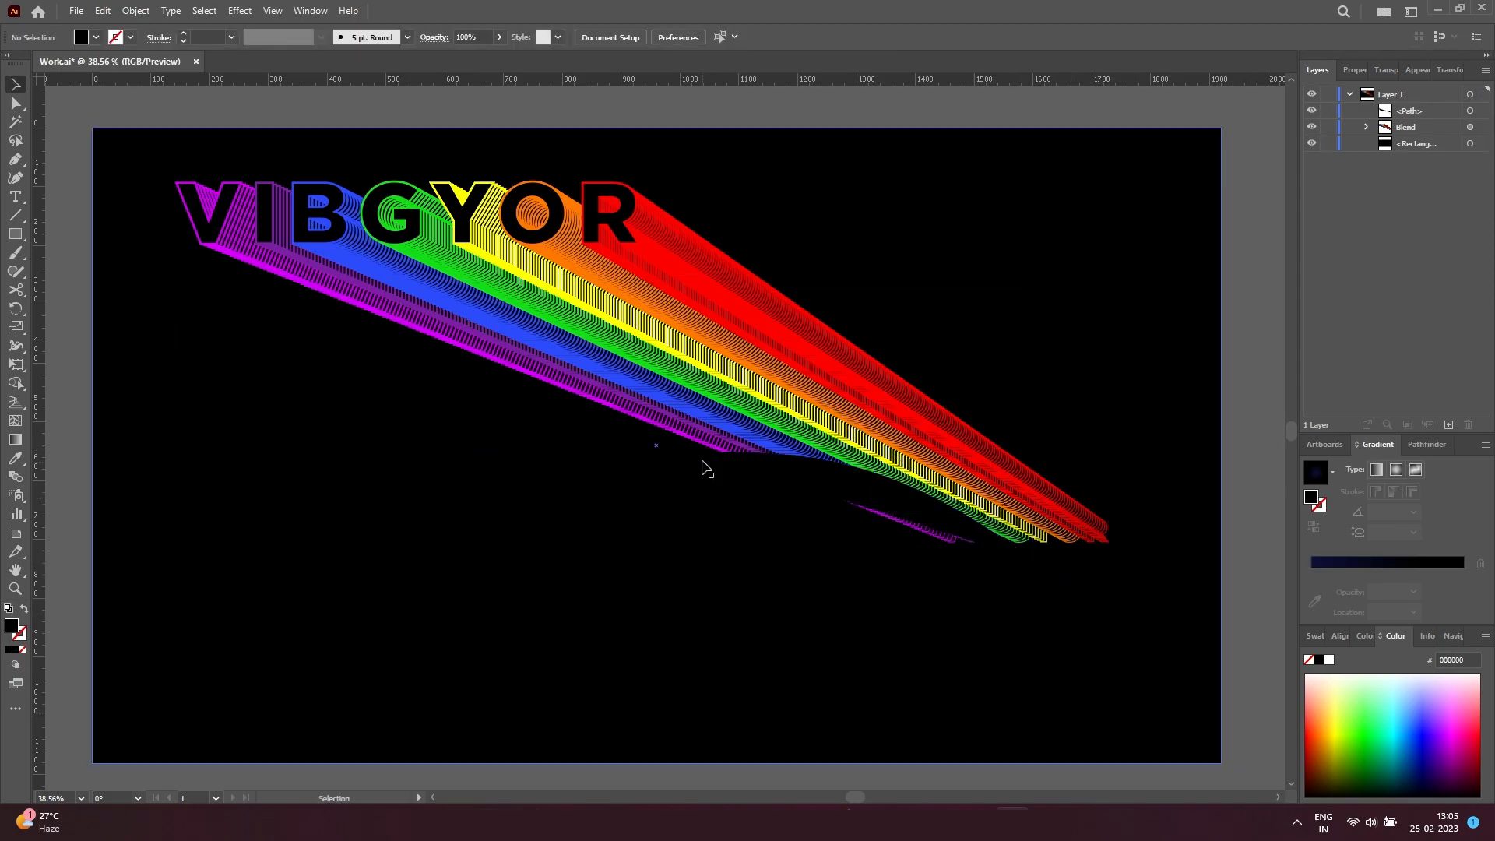
pyautogui.moveTo(699, 459); pyautogui.dragTo(725, 537)
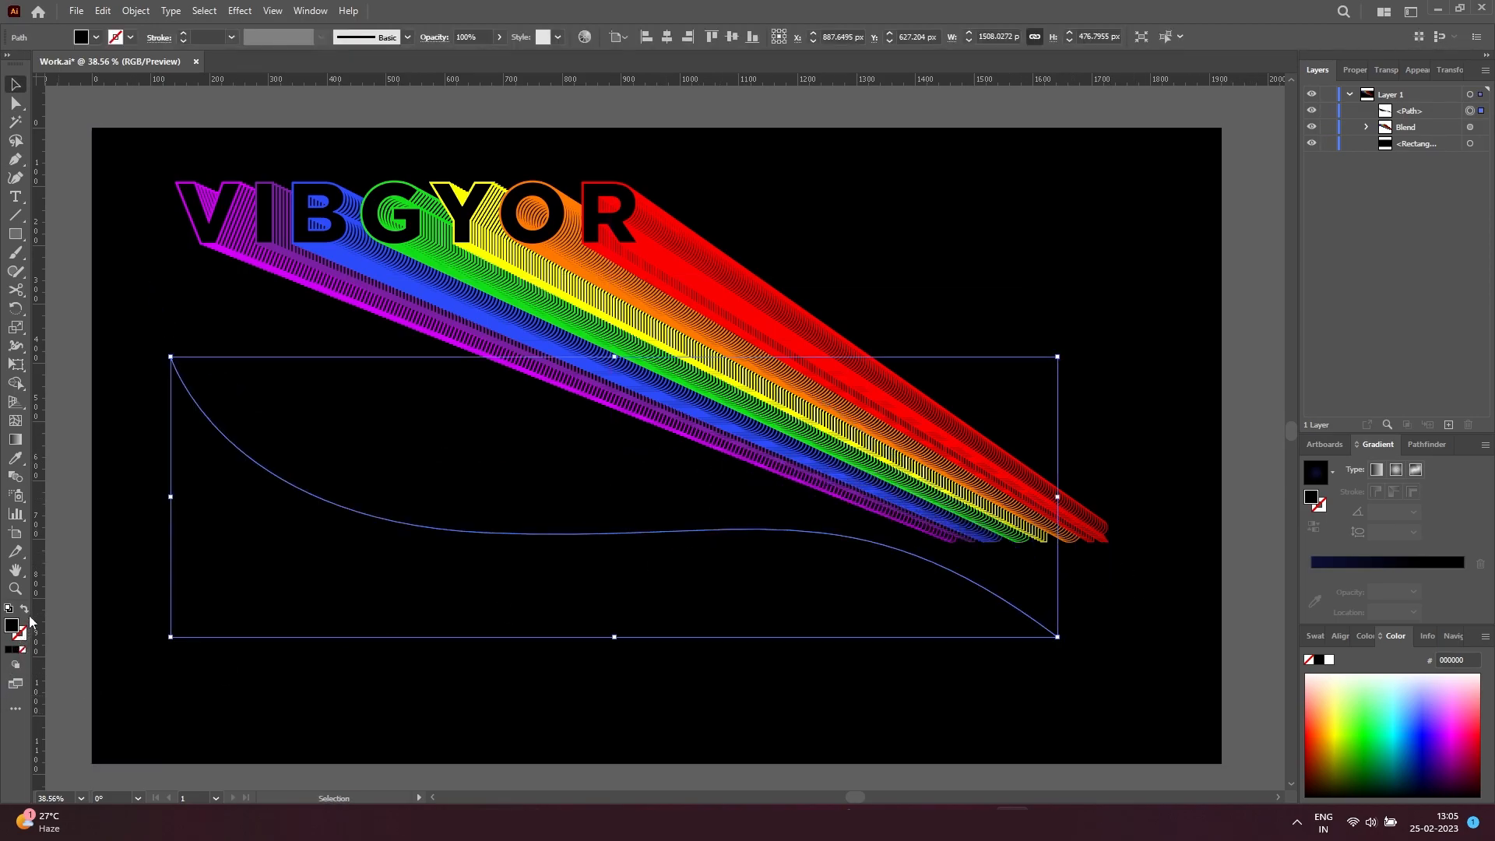
# Give the curved path no fill and a white stroke, FFFFFF.
pyautogui.doubleClick(22, 636)
pyautogui.moveTo(931, 415); pyautogui.dragTo(820, 314)
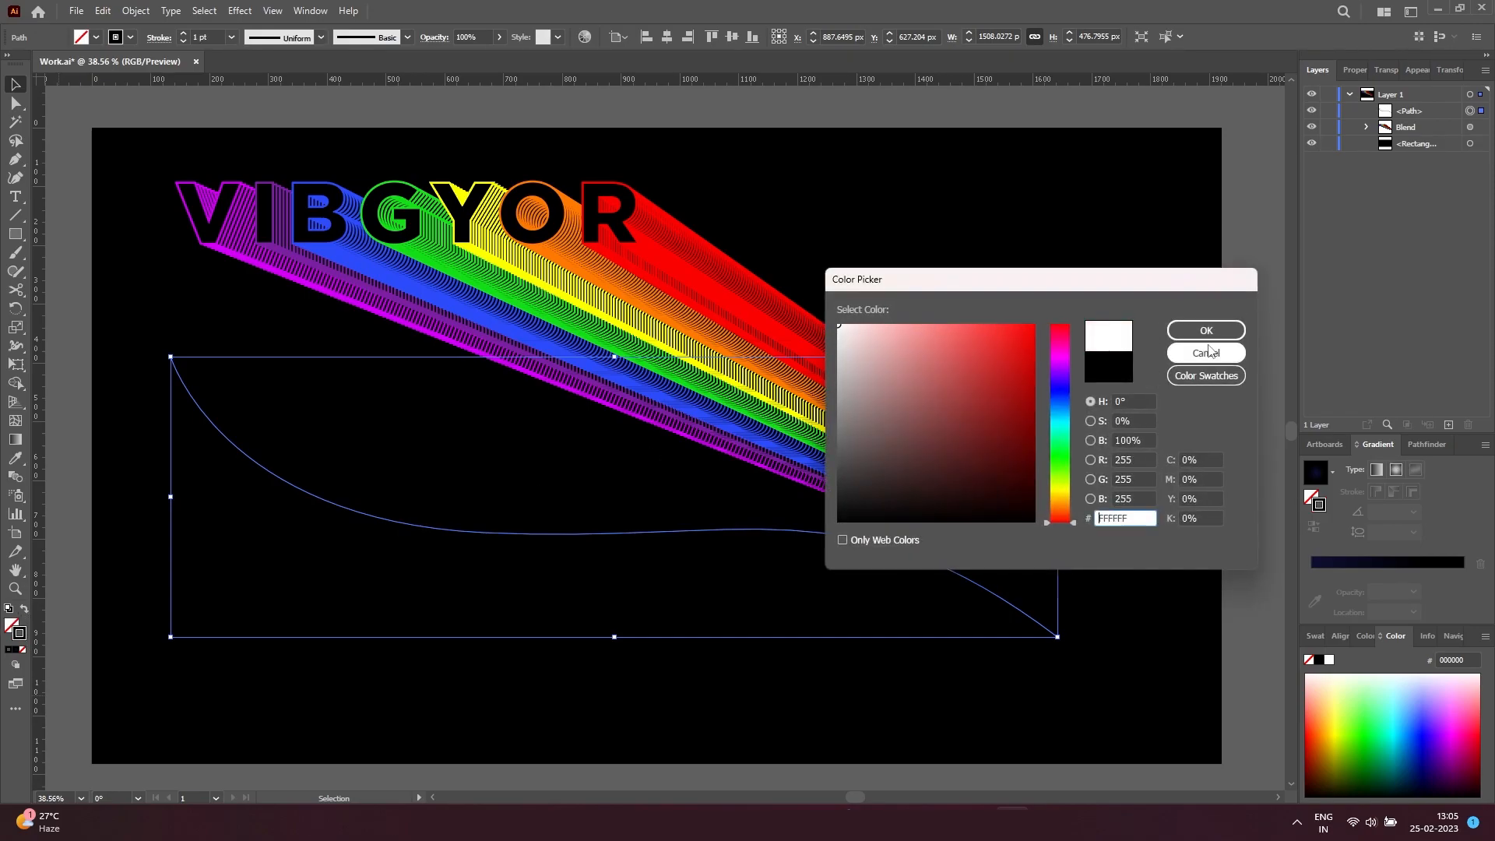
pyautogui.click(1204, 330)
pyautogui.click(201, 331)
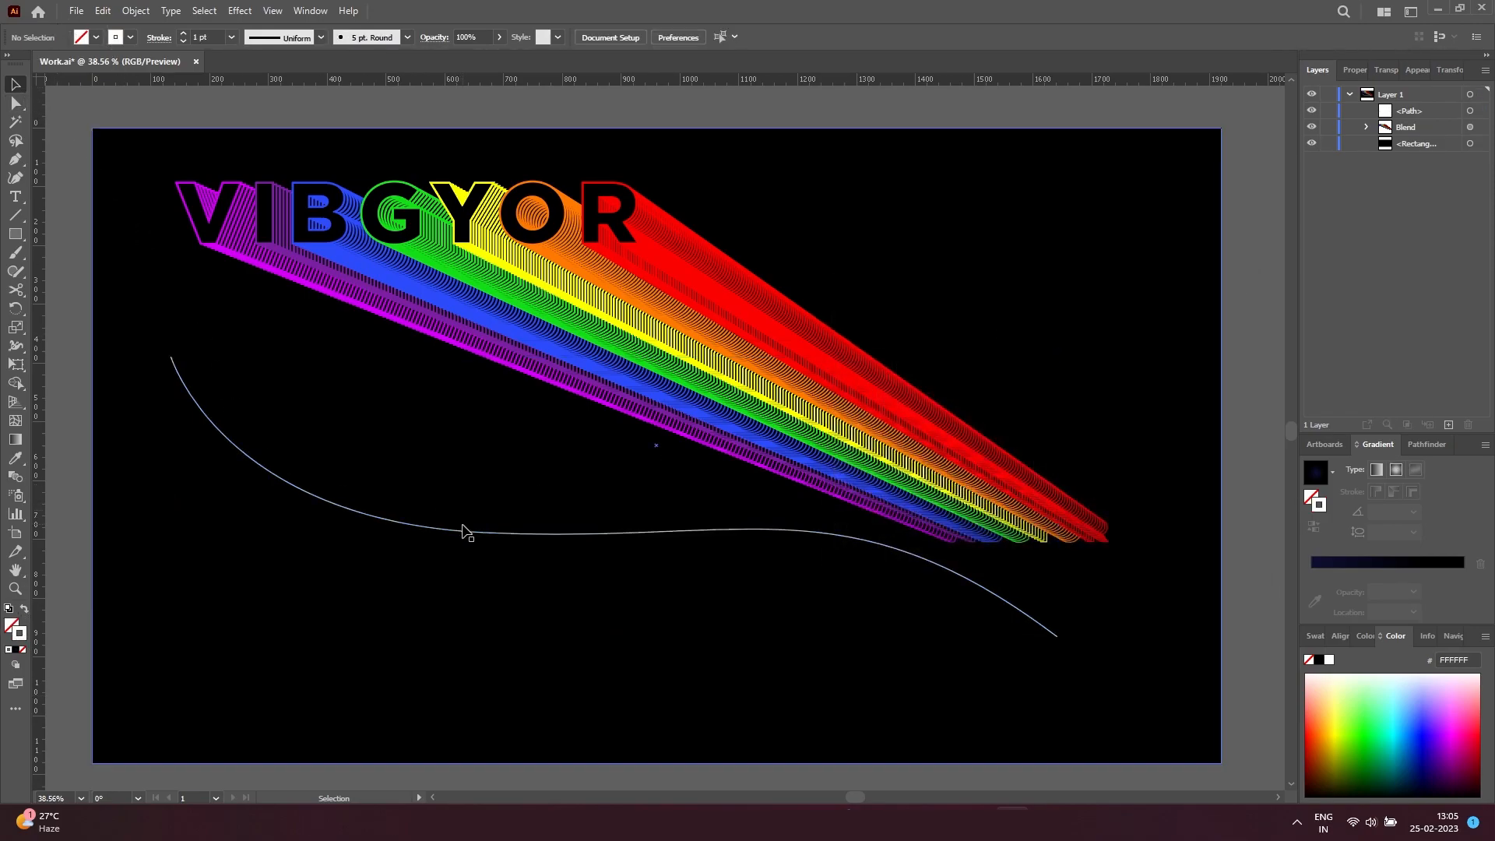
# Shift the white curve slightly down, select it with the blend, and replace the blend's spine with the curve.
pyautogui.moveTo(465, 528); pyautogui.dragTo(470, 544)
pyautogui.click(583, 307)
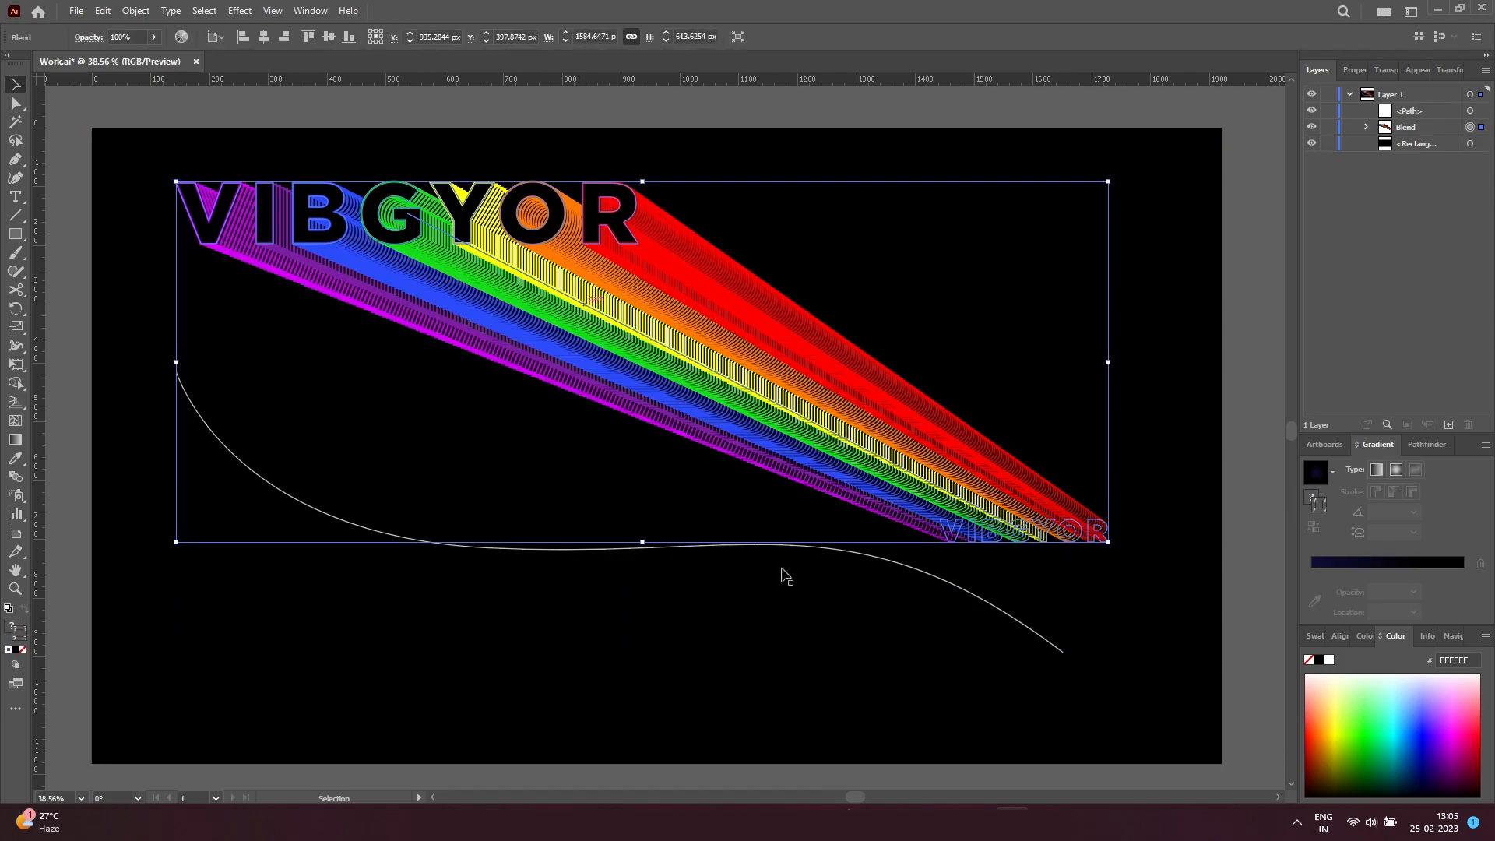
pyautogui.keyDown('shift'); pyautogui.click(930, 575); pyautogui.keyUp('shift')
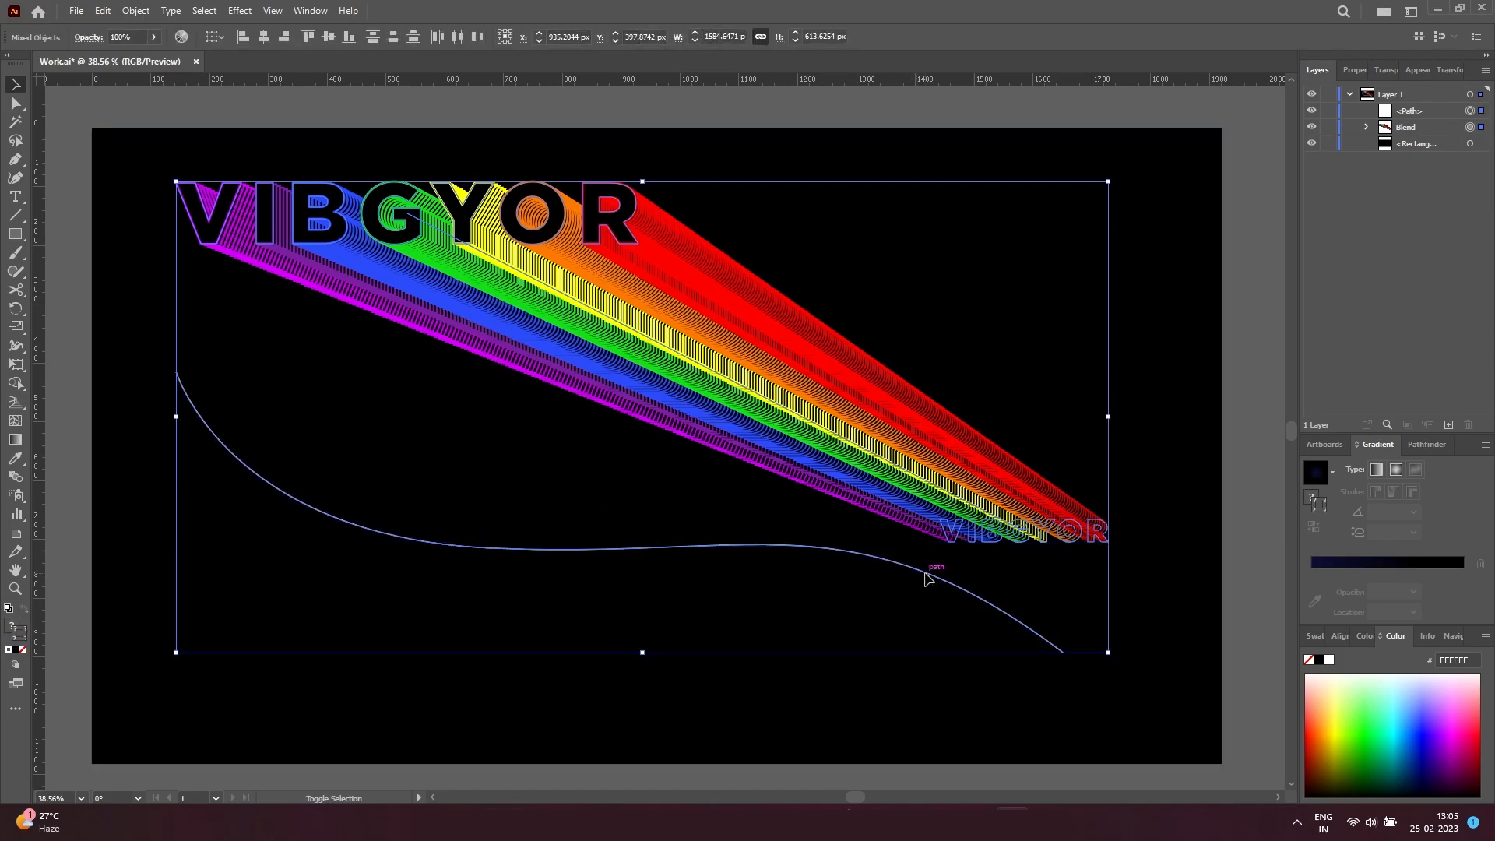
pyautogui.click(136, 12)
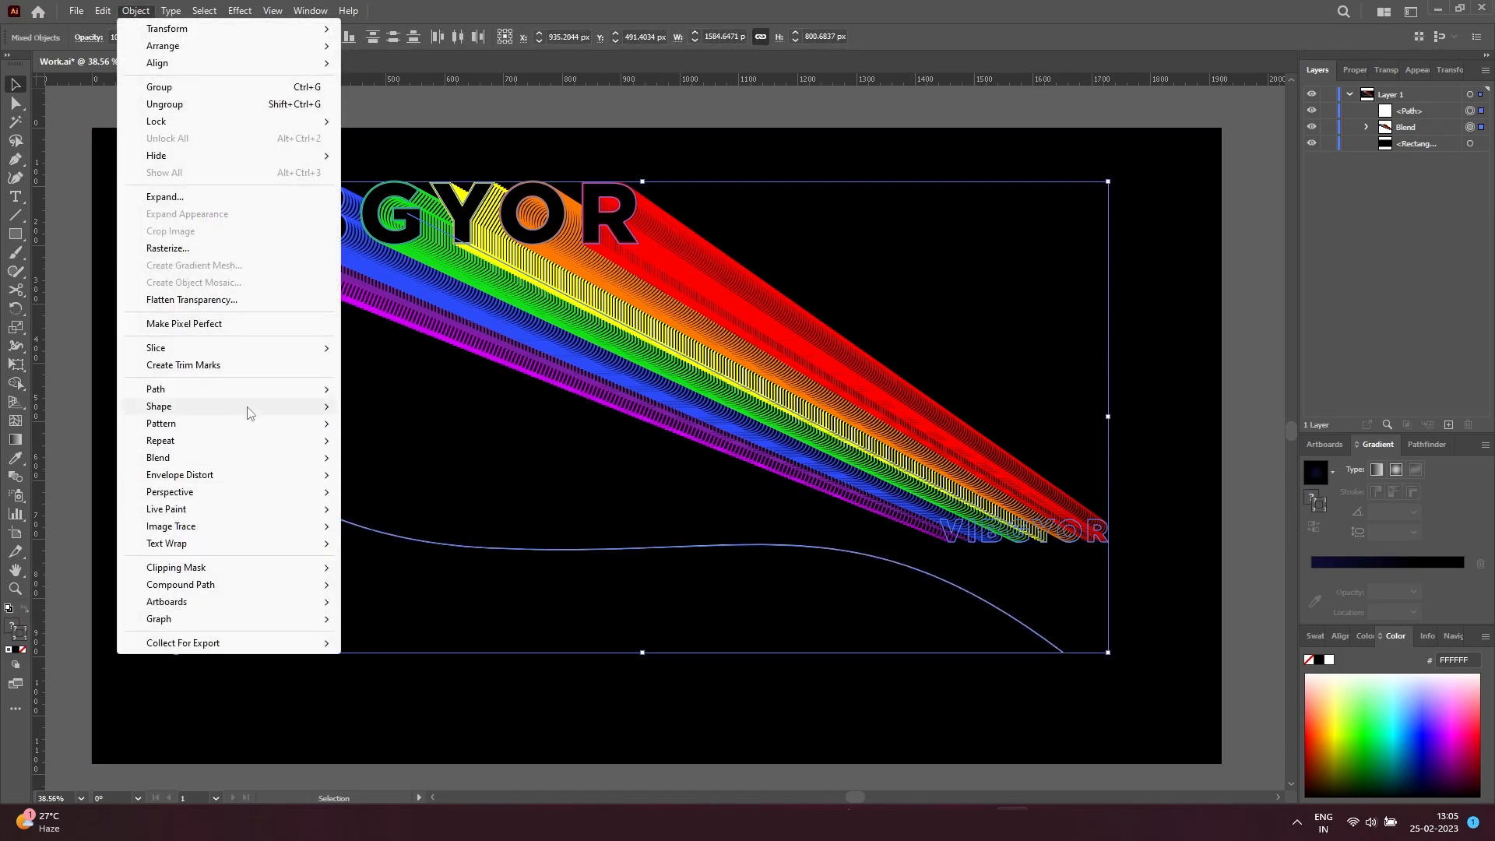
pyautogui.moveTo(274, 467)
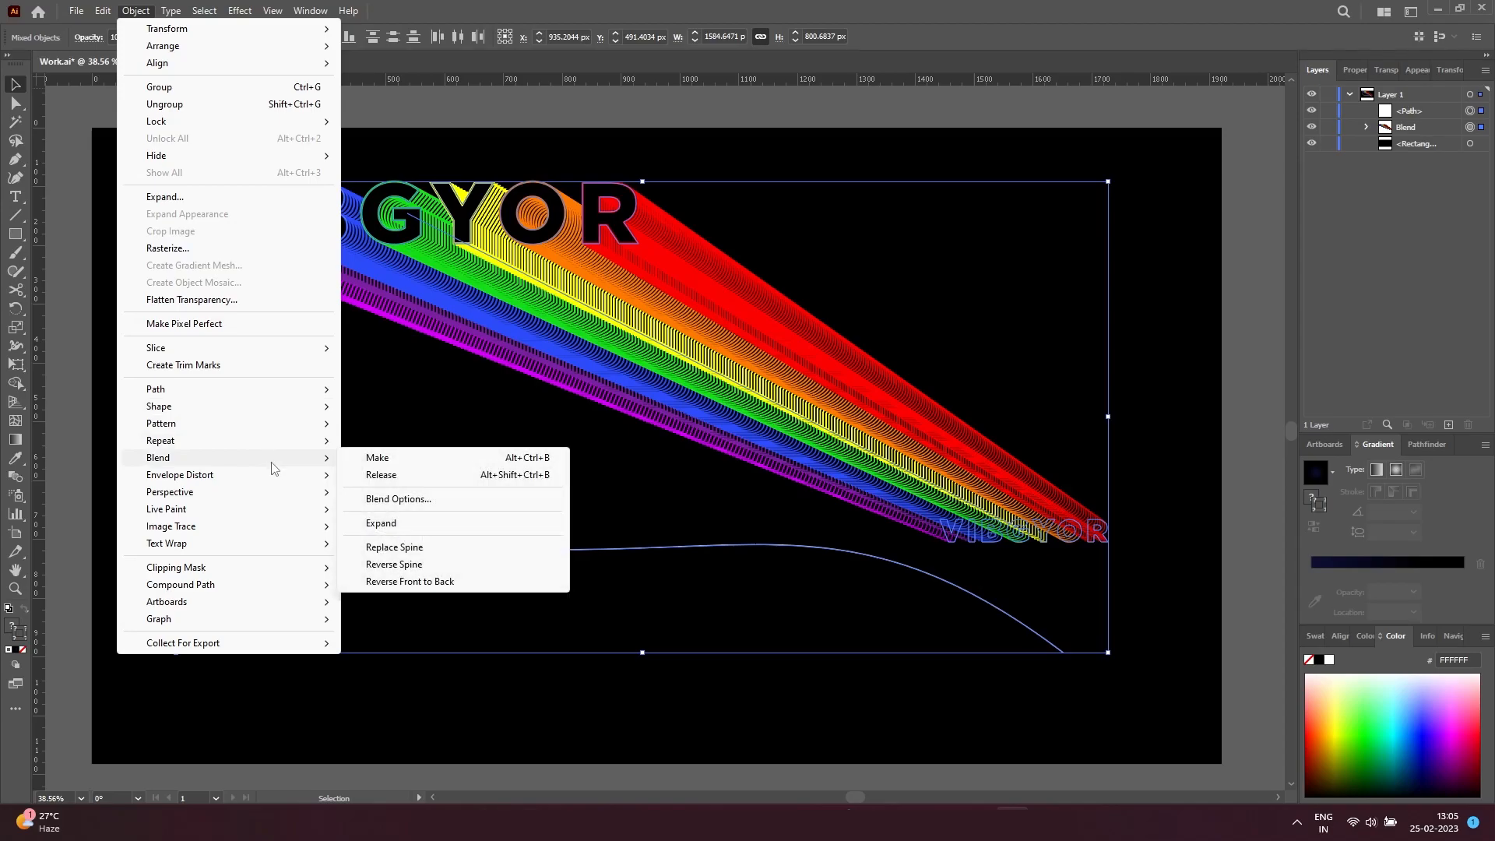
pyautogui.click(394, 548)
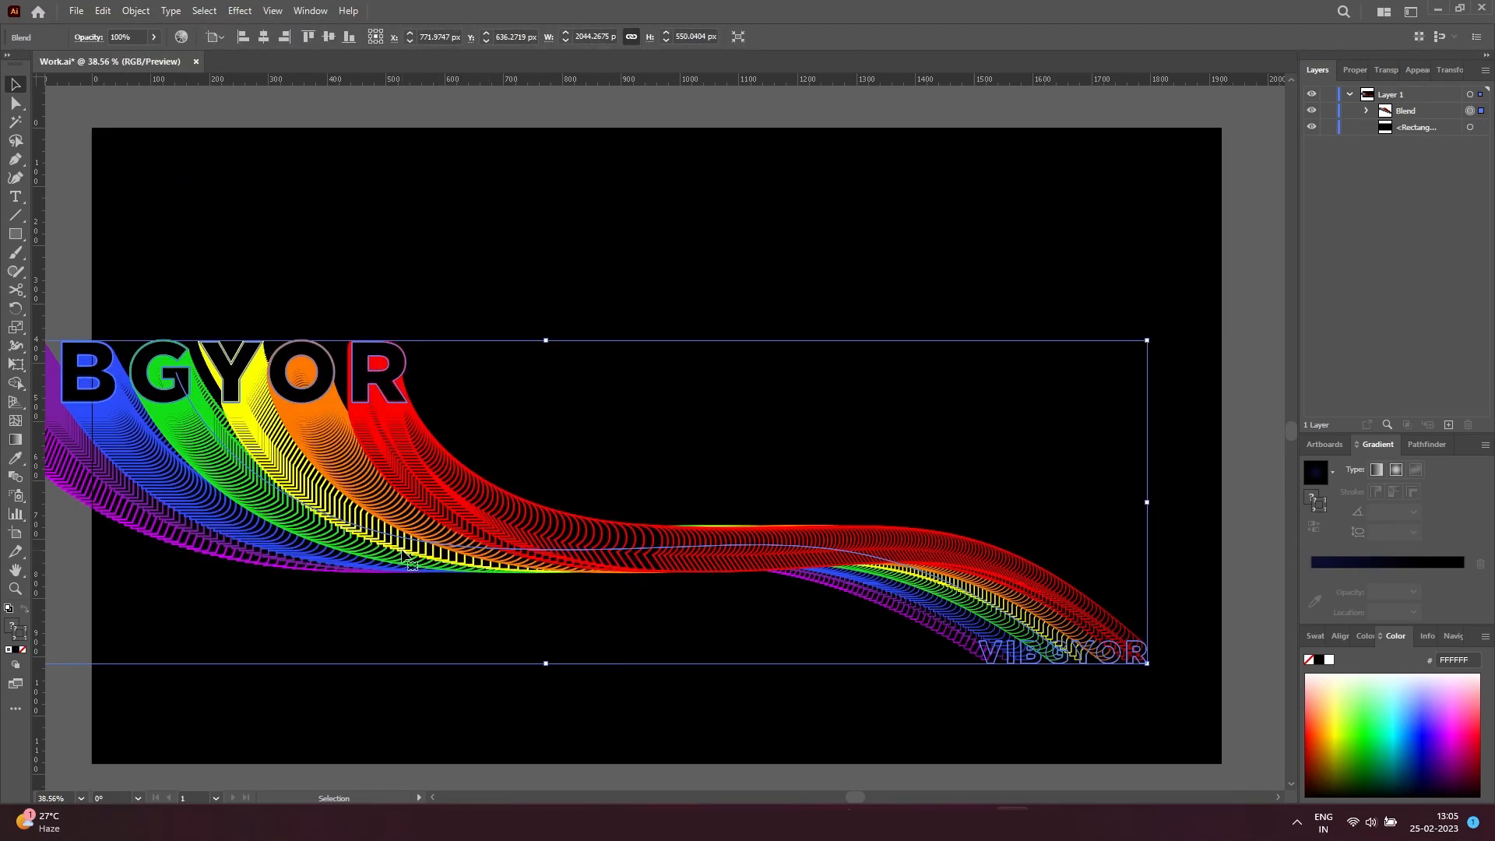
# Scale the curved blend down to about 1438 px wide and move it fully onto the artboard.
pyautogui.moveTo(1149, 342); pyautogui.dragTo(1085, 386)
pyautogui.moveTo(594, 527); pyautogui.dragTo(654, 553)
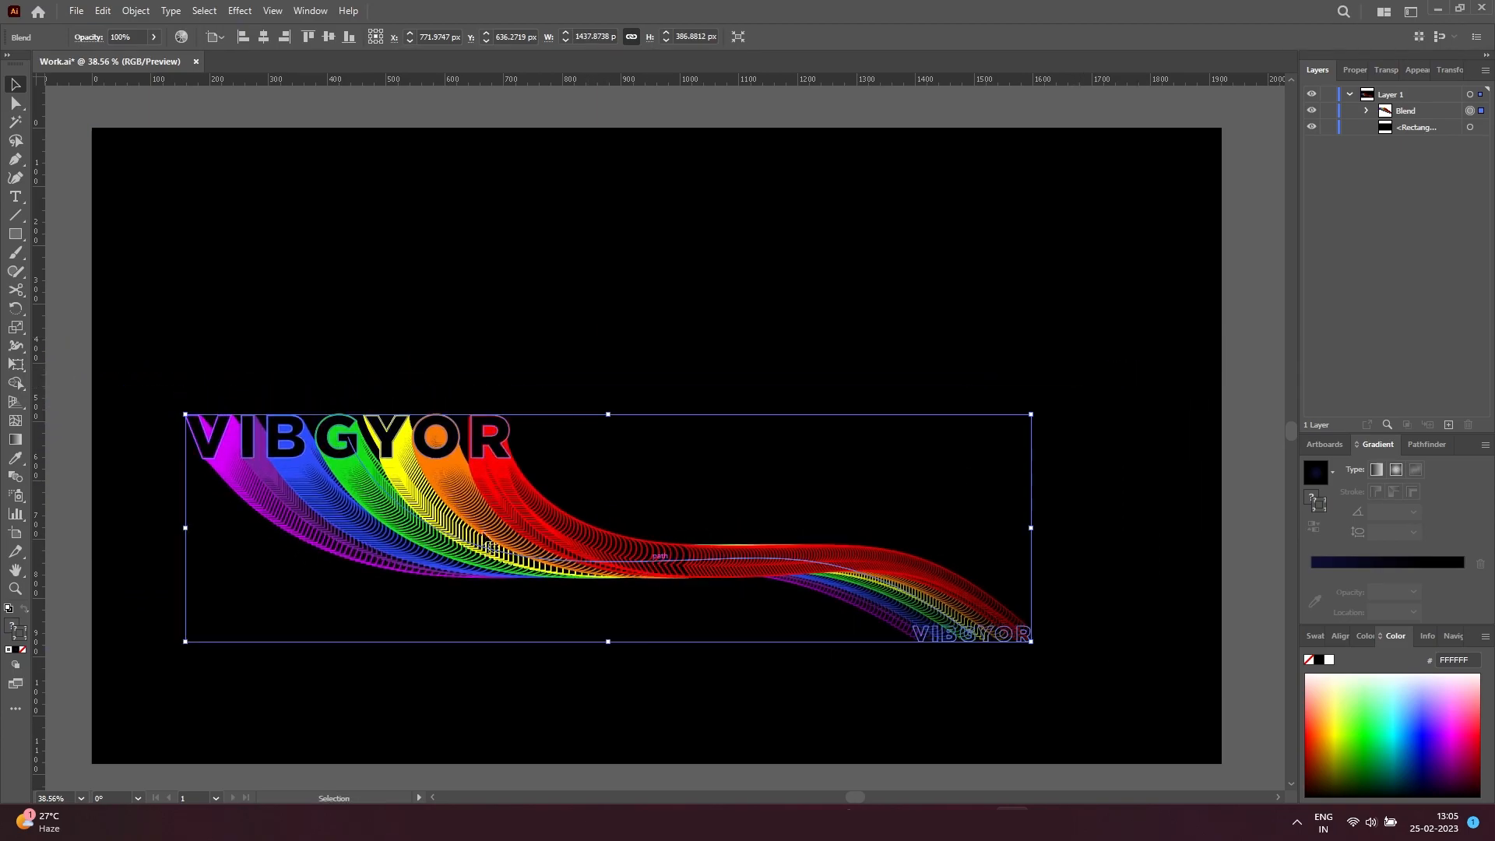
# Raise the spine's start anchor, move its middle anchor to about X 600, Y 747 px, and tilt that anchor's handle upward.
pyautogui.press('a')
pyautogui.moveTo(348, 440); pyautogui.dragTo(335, 364)
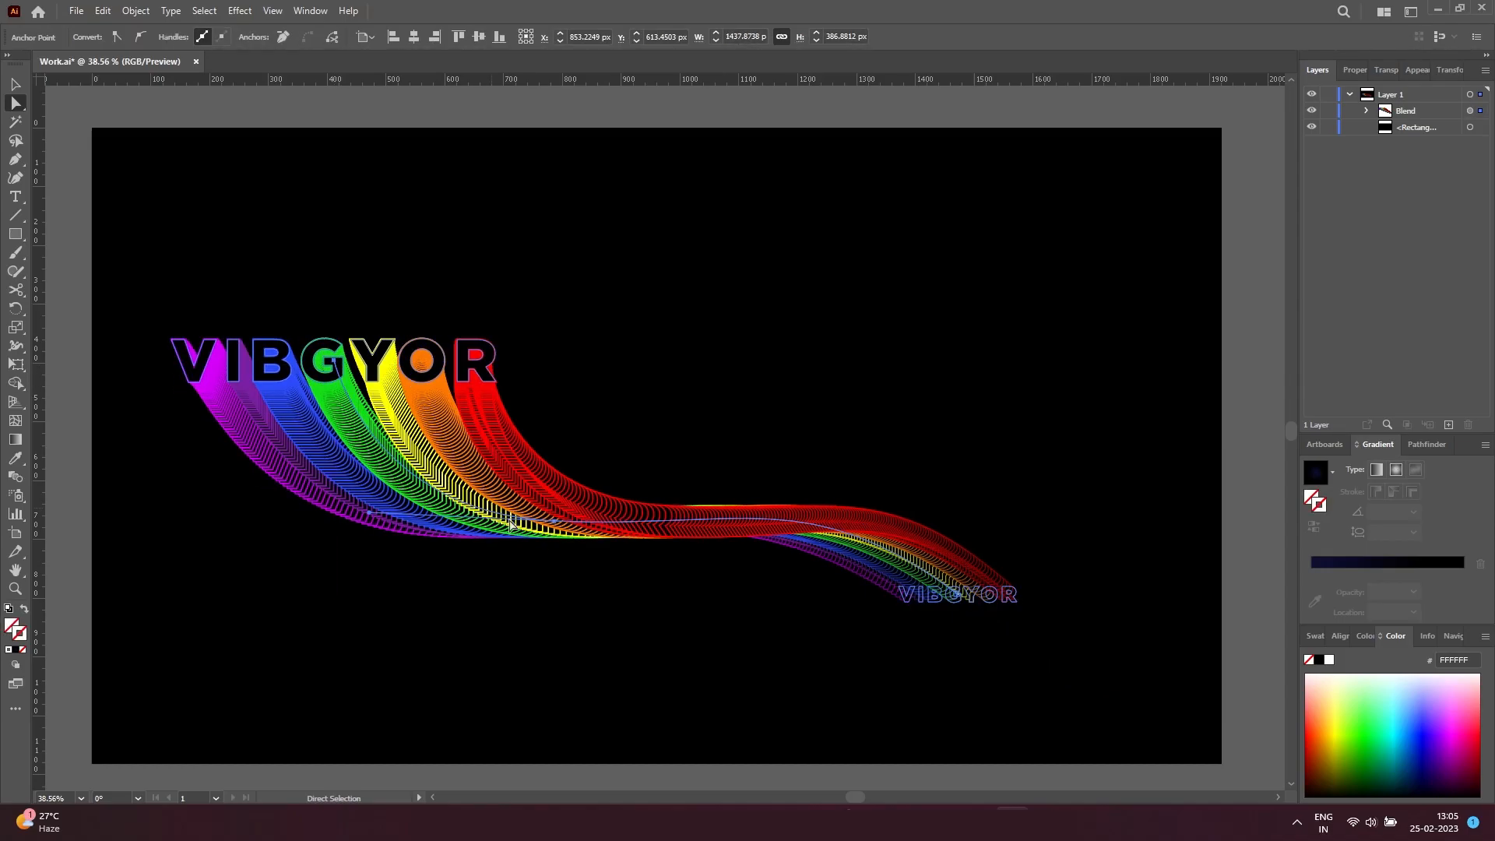
pyautogui.moveTo(554, 527); pyautogui.dragTo(447, 566)
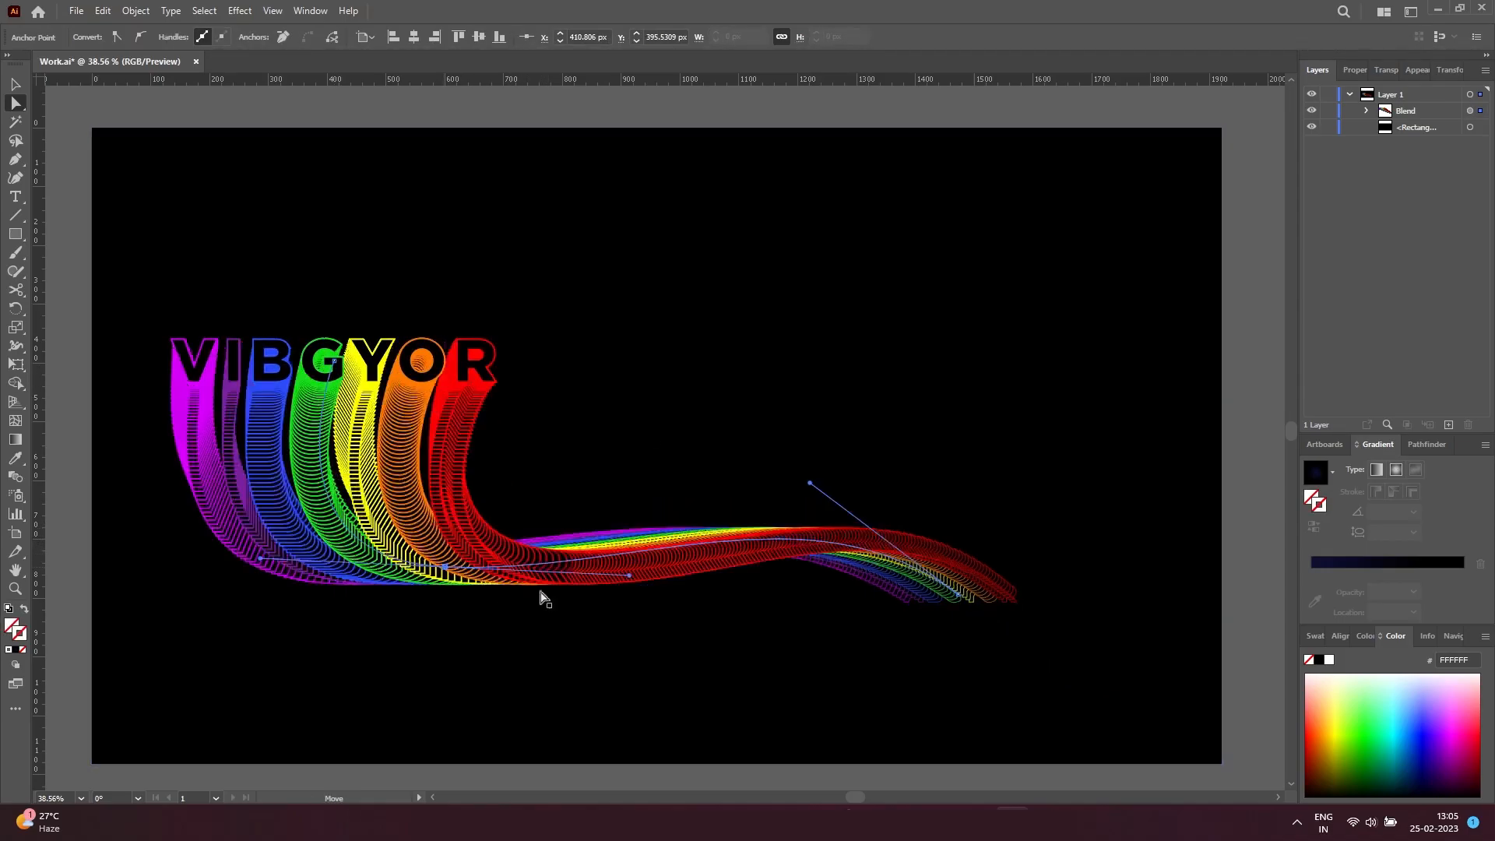
pyautogui.moveTo(631, 562); pyautogui.dragTo(665, 521)
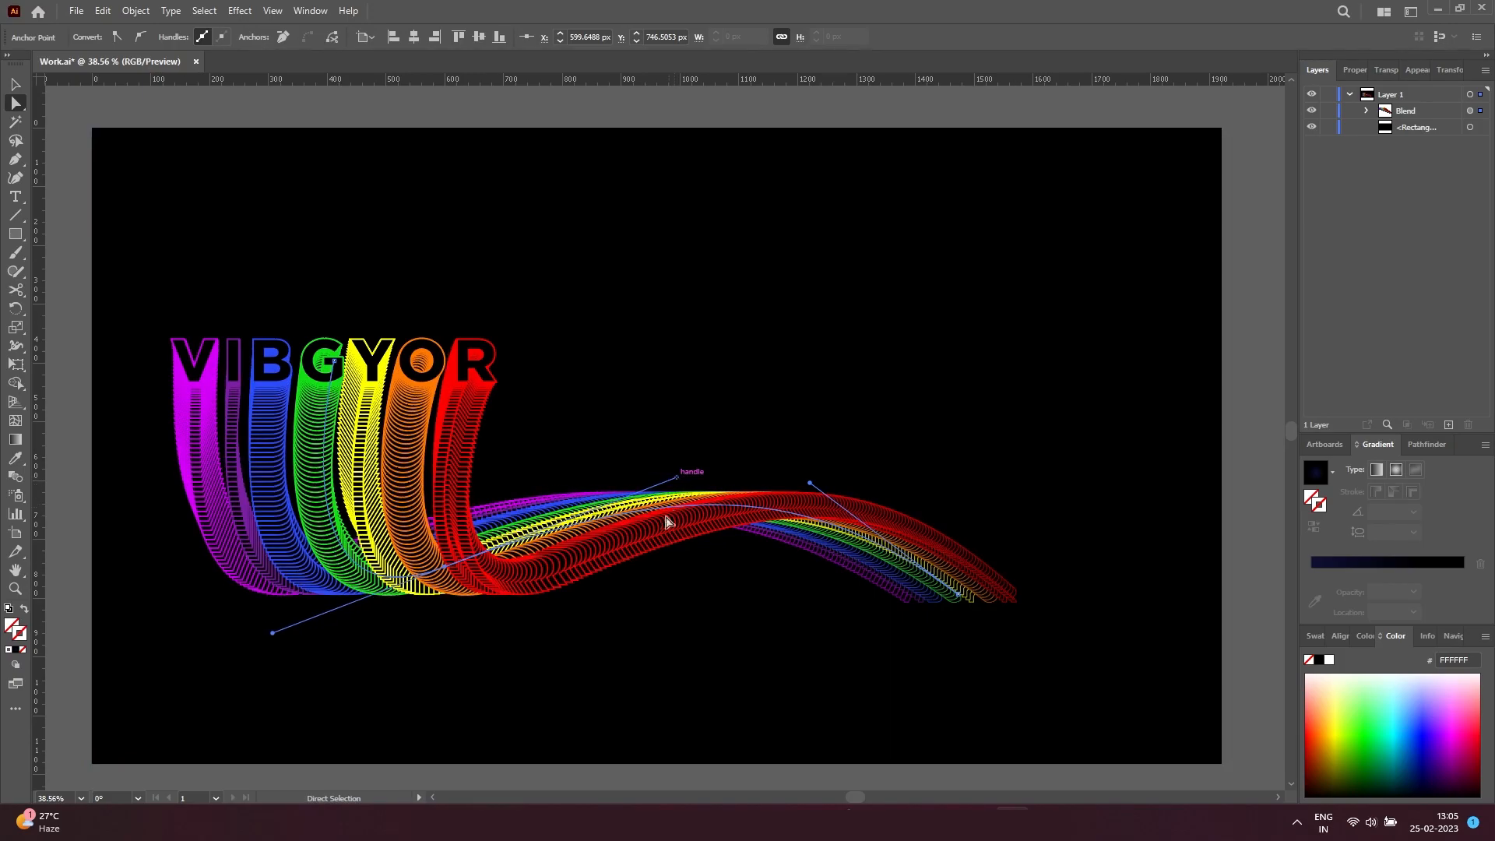
# Lower the spine's start anchor under the large lettering to about Y 488 px.
pyautogui.click(336, 372)
pyautogui.click(451, 297)
pyautogui.click(323, 472)
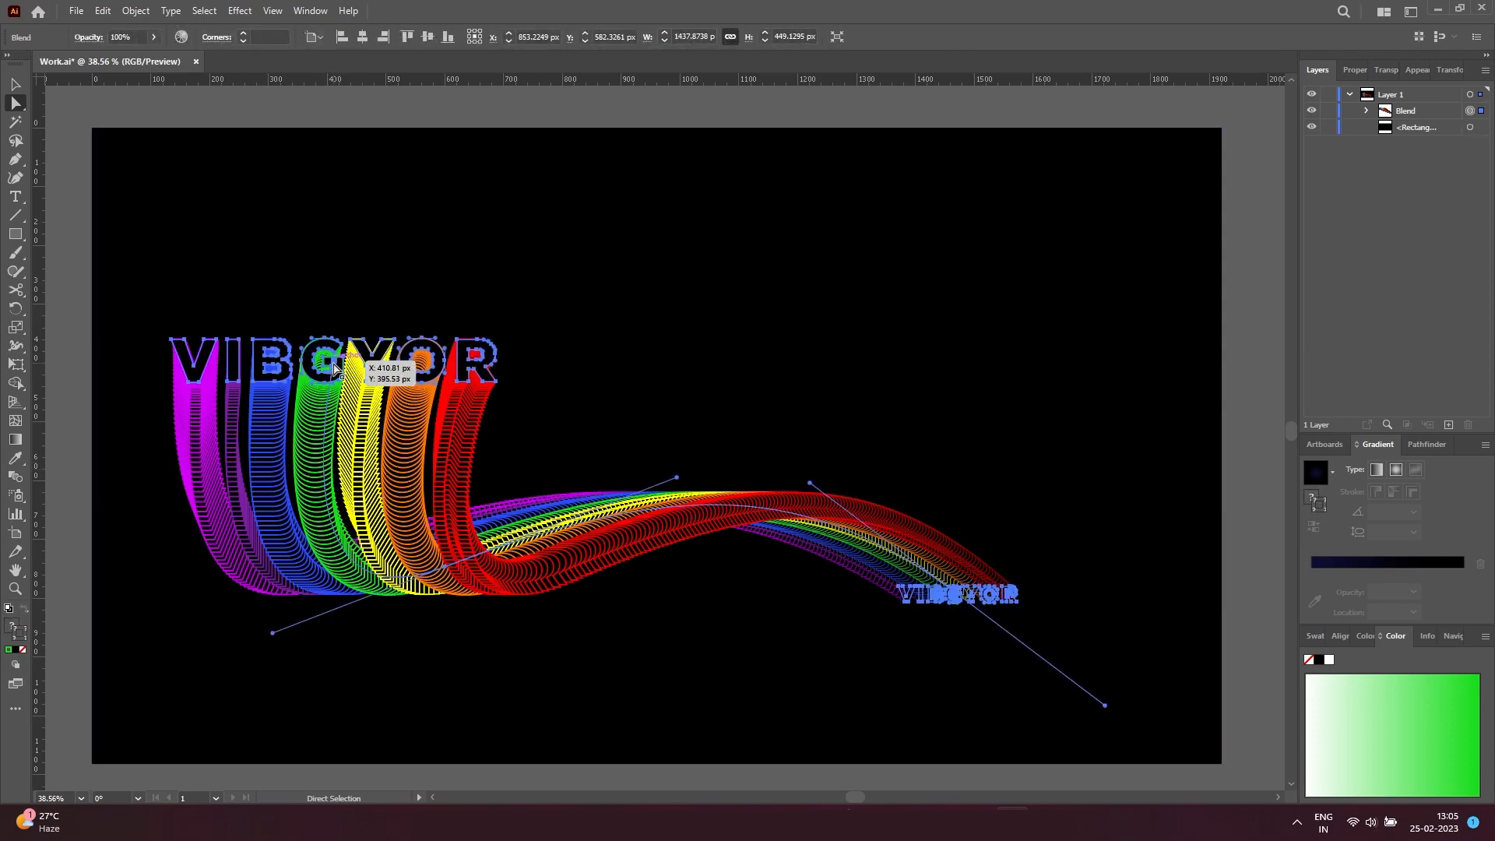
pyautogui.moveTo(333, 366); pyautogui.dragTo(331, 421)
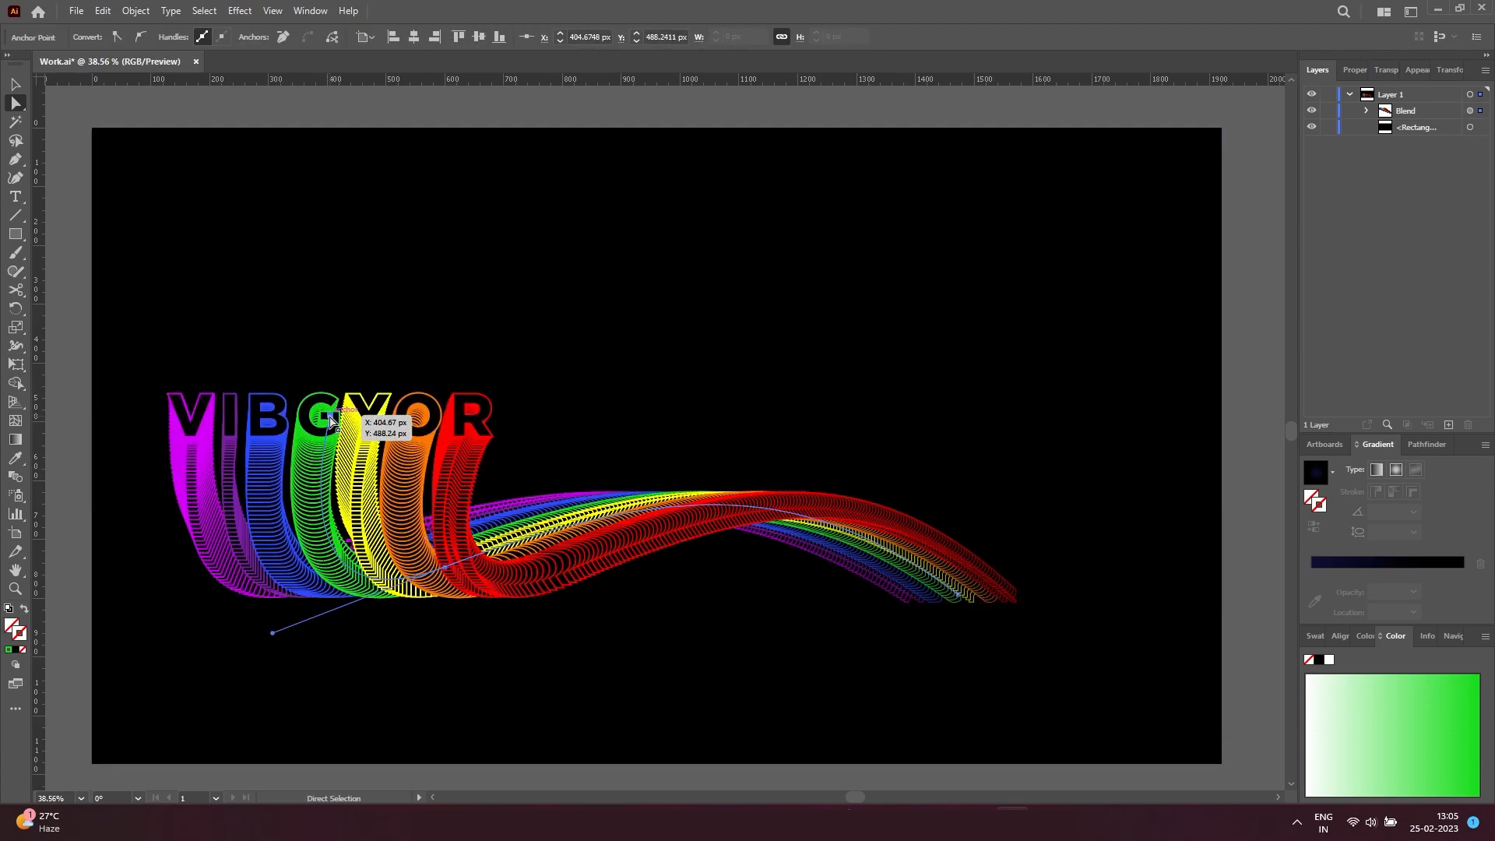
# Pull the end anchor's inner handle toward the wave's crest and extend the middle anchor's handle up and outward.
pyautogui.click(751, 507)
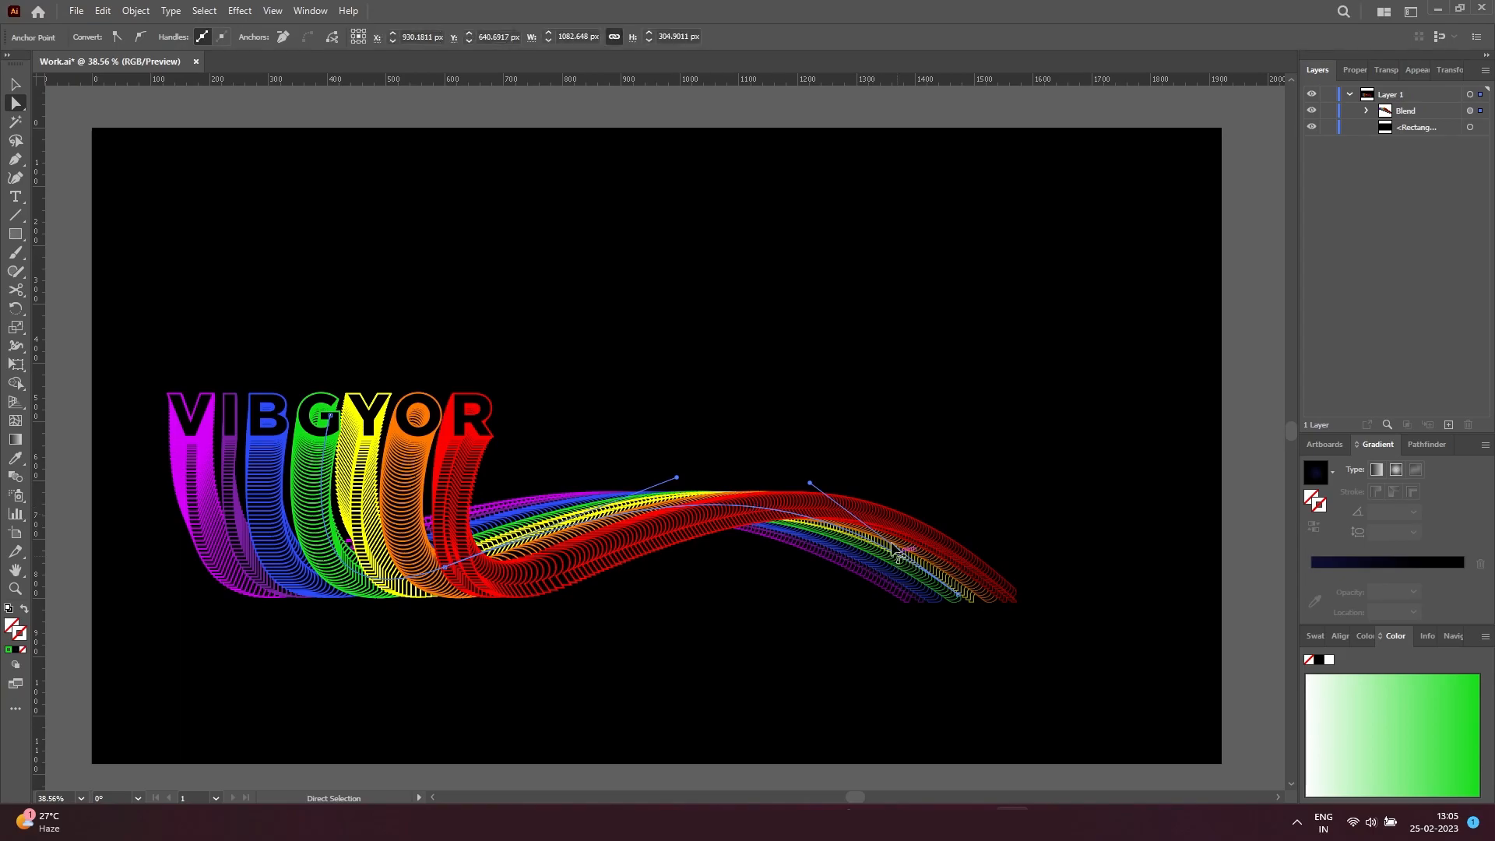
pyautogui.moveTo(810, 483); pyautogui.dragTo(729, 520)
pyautogui.moveTo(675, 477); pyautogui.dragTo(738, 435)
# Move the spine's end anchor to about X 1512, Y 838 px and lengthen the middle anchor's upper handle.
pyautogui.click(961, 595)
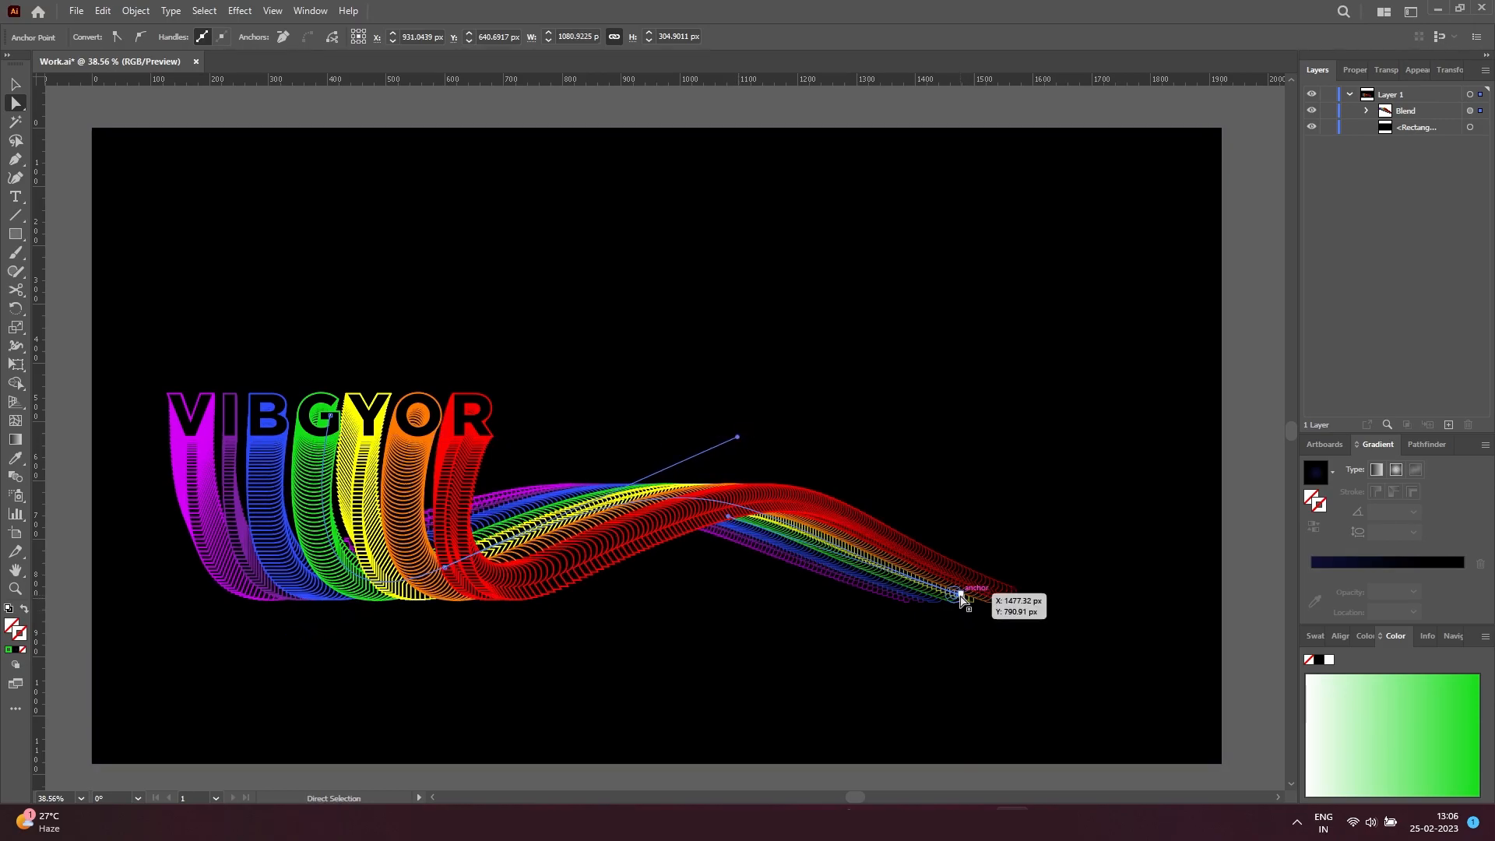
pyautogui.moveTo(959, 598); pyautogui.dragTo(985, 623)
pyautogui.moveTo(737, 436); pyautogui.dragTo(786, 407)
# Move the whole curved blend slightly down and to the right on the artboard.
pyautogui.click(759, 544)
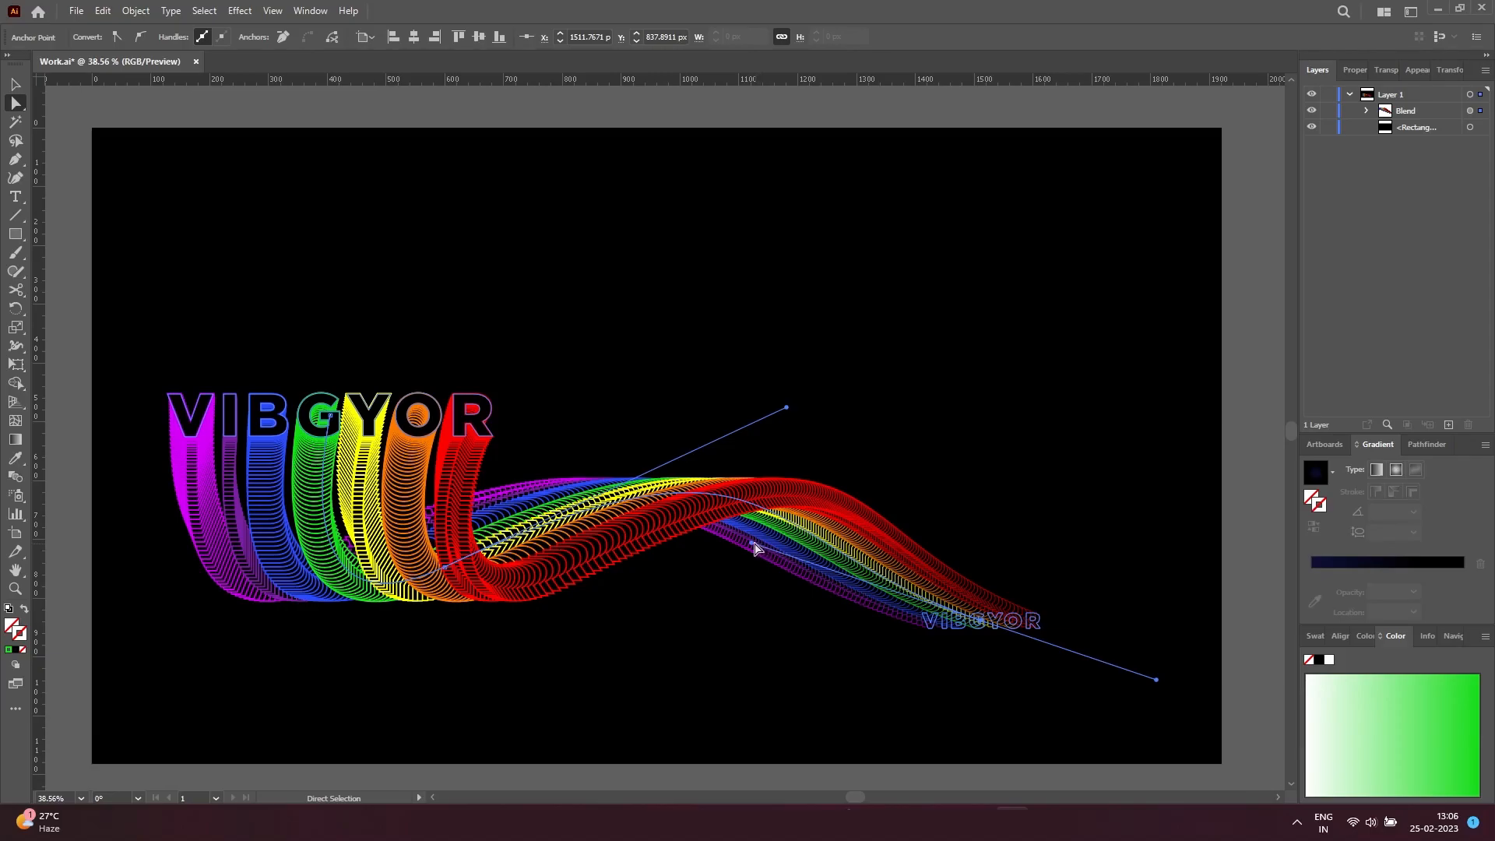
pyautogui.moveTo(758, 552); pyautogui.dragTo(809, 561)
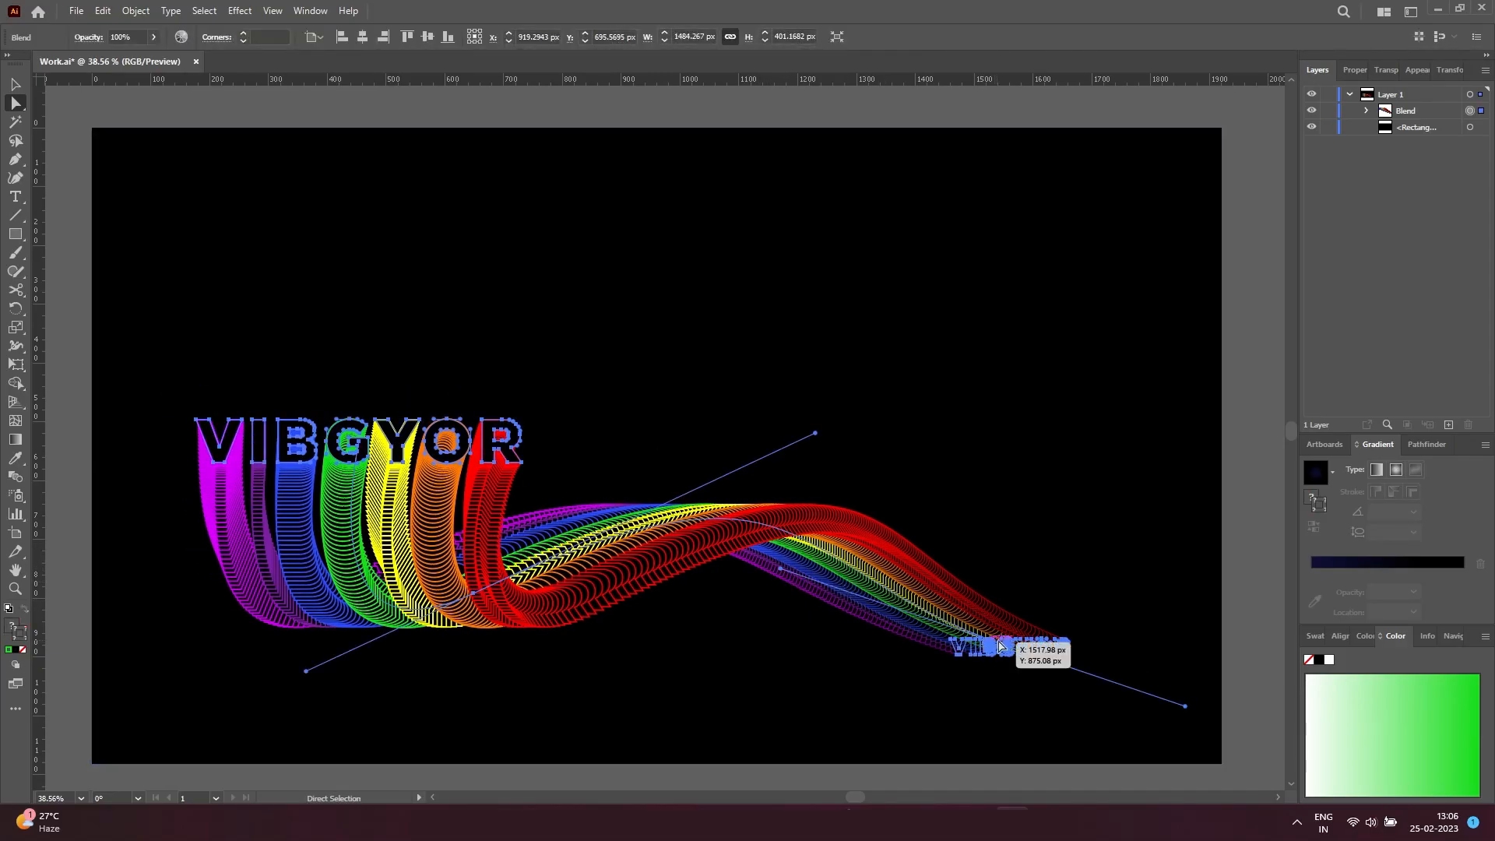
pyautogui.click(1229, 677)
pyautogui.click(1012, 647)
pyautogui.click(987, 645)
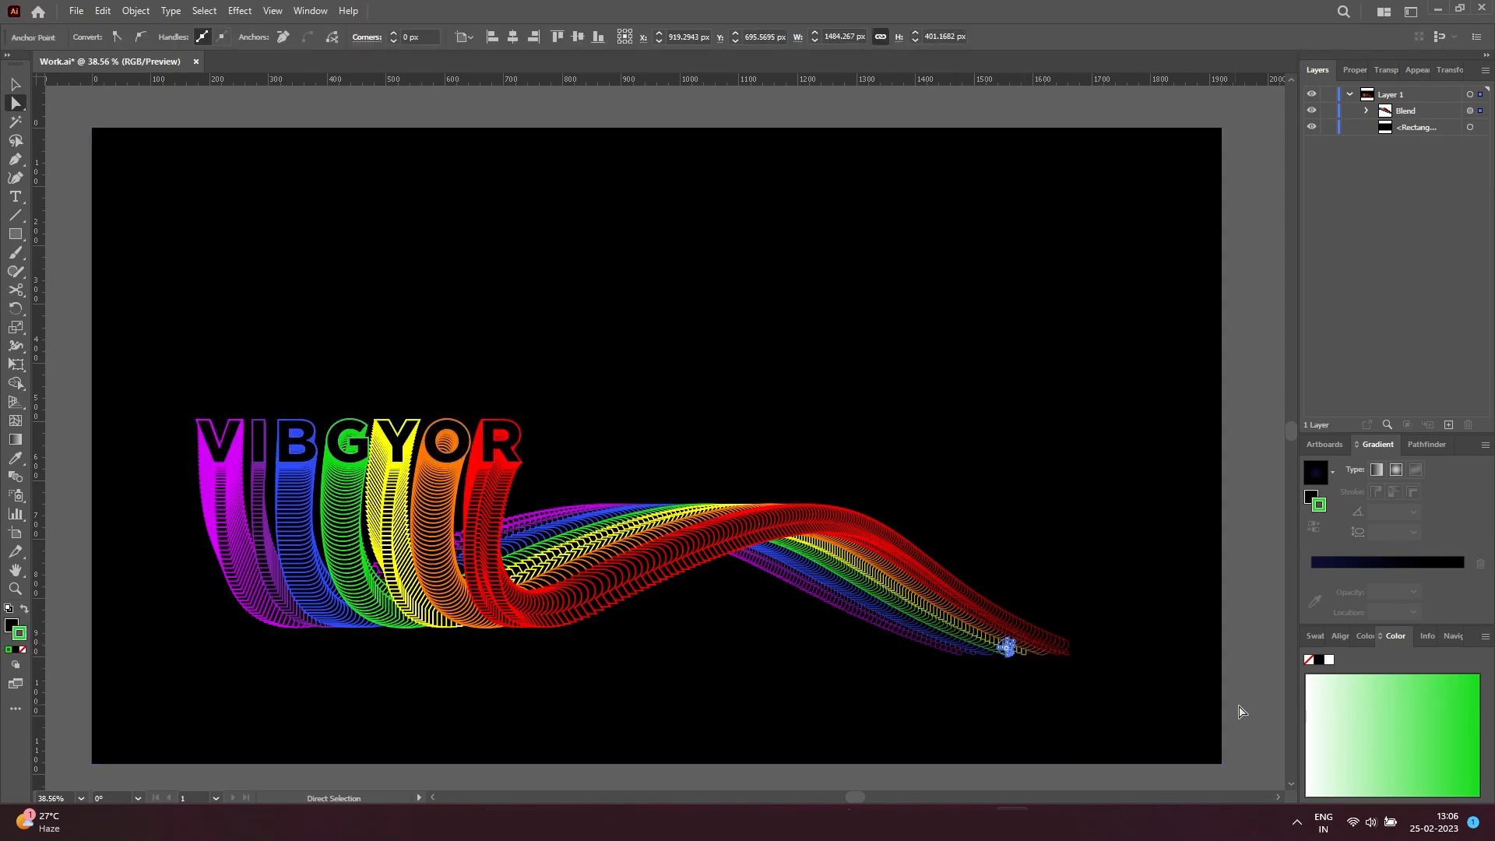
# Move the spine's end anchor to about X 1585, Y 841 px and shorten its inner handle to smooth the tail.
pyautogui.press('v')
pyautogui.click(813, 573)
pyautogui.press('a')
pyautogui.click(703, 523)
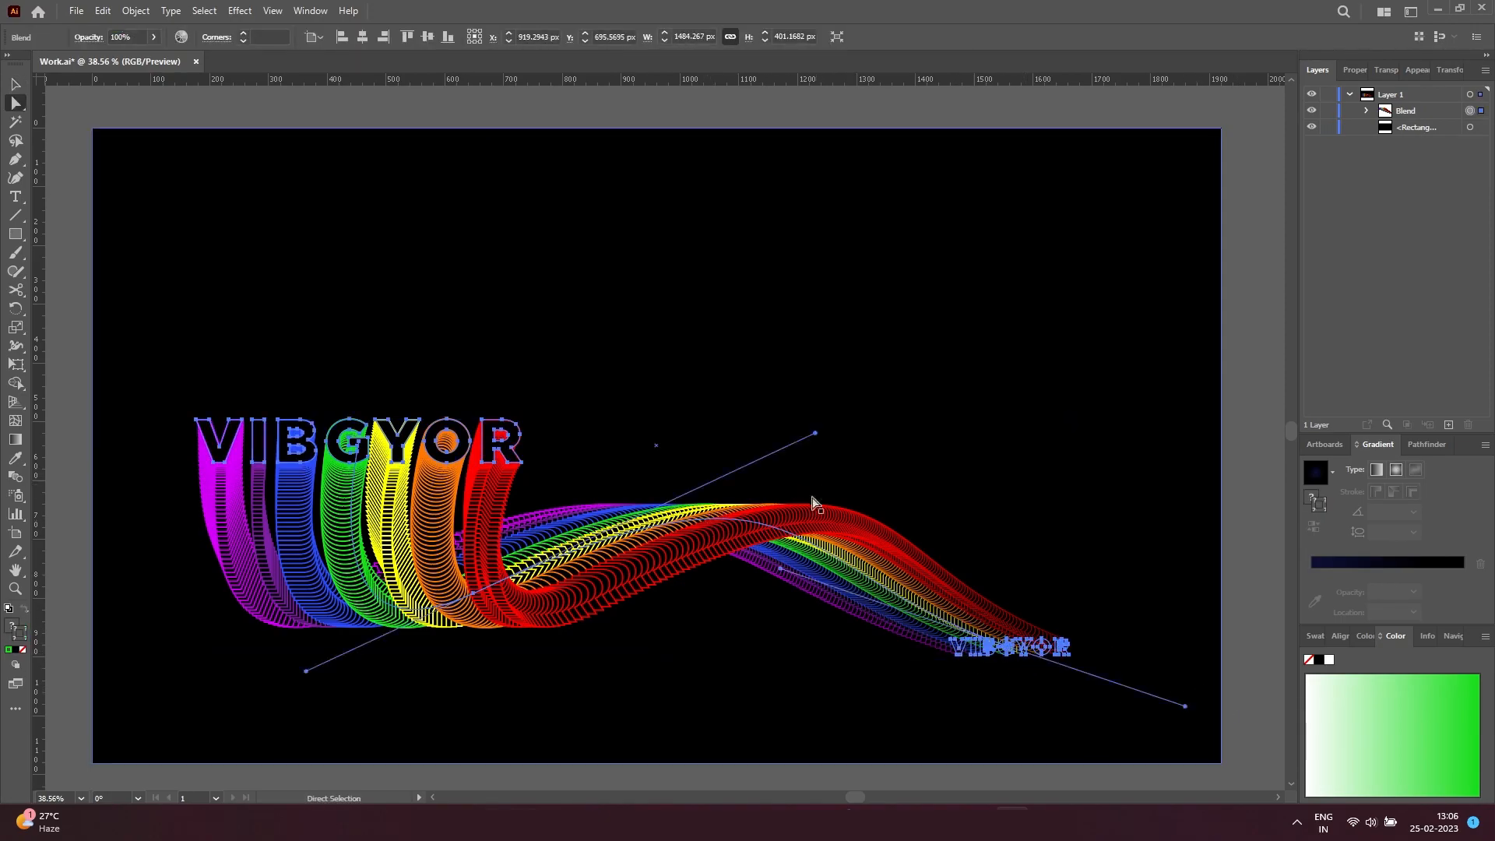
pyautogui.moveTo(784, 574); pyautogui.dragTo(906, 616)
pyautogui.moveTo(1011, 652); pyautogui.dragTo(1026, 622)
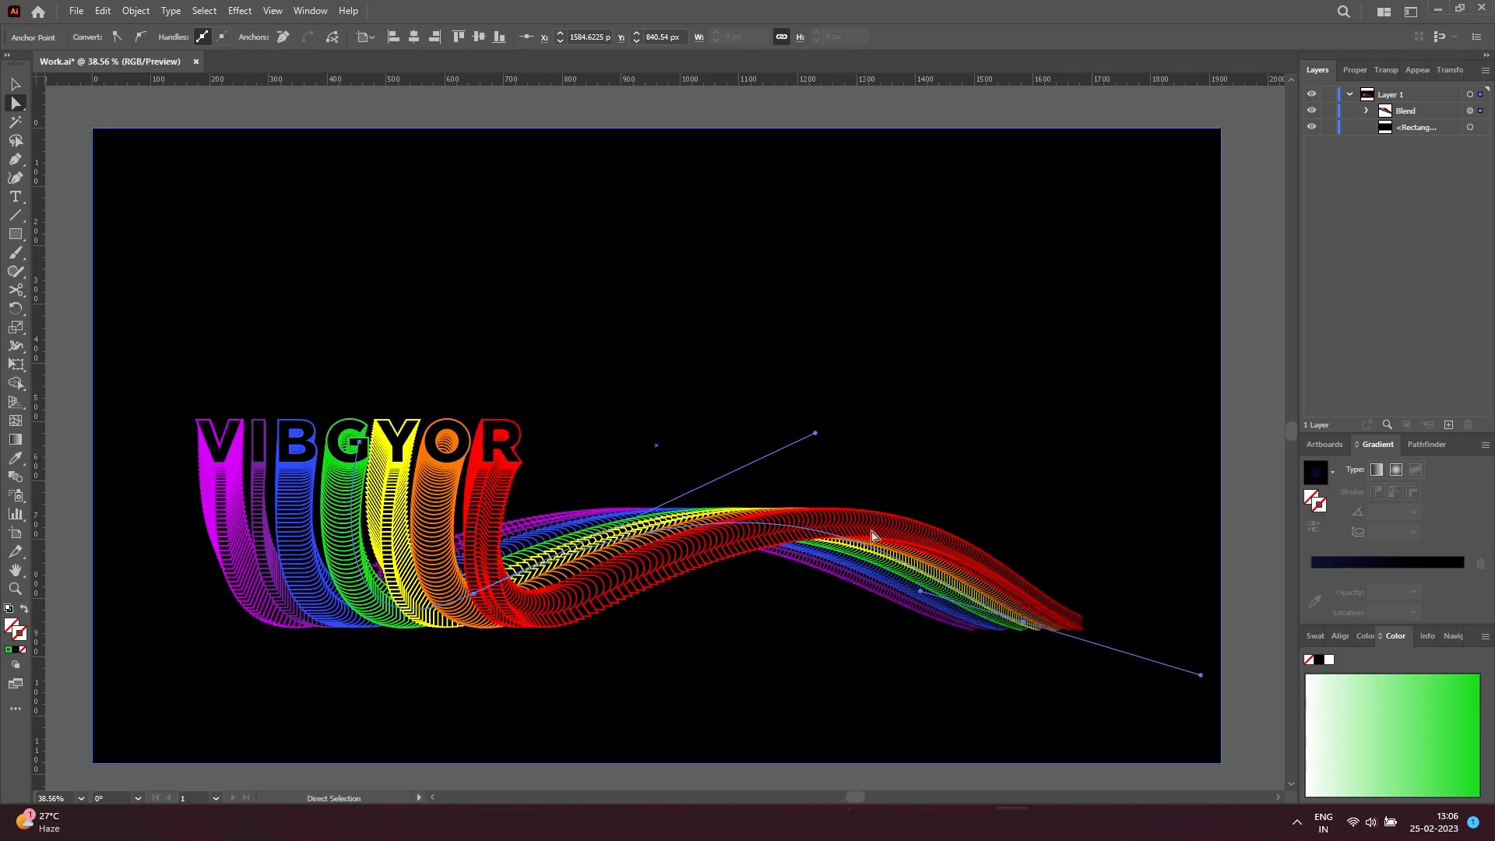
pyautogui.moveTo(921, 592); pyautogui.dragTo(899, 595)
# Raise the middle anchor's upper handle and move the spine's start anchor to about X 450, Y 496 px.
pyautogui.click(791, 524)
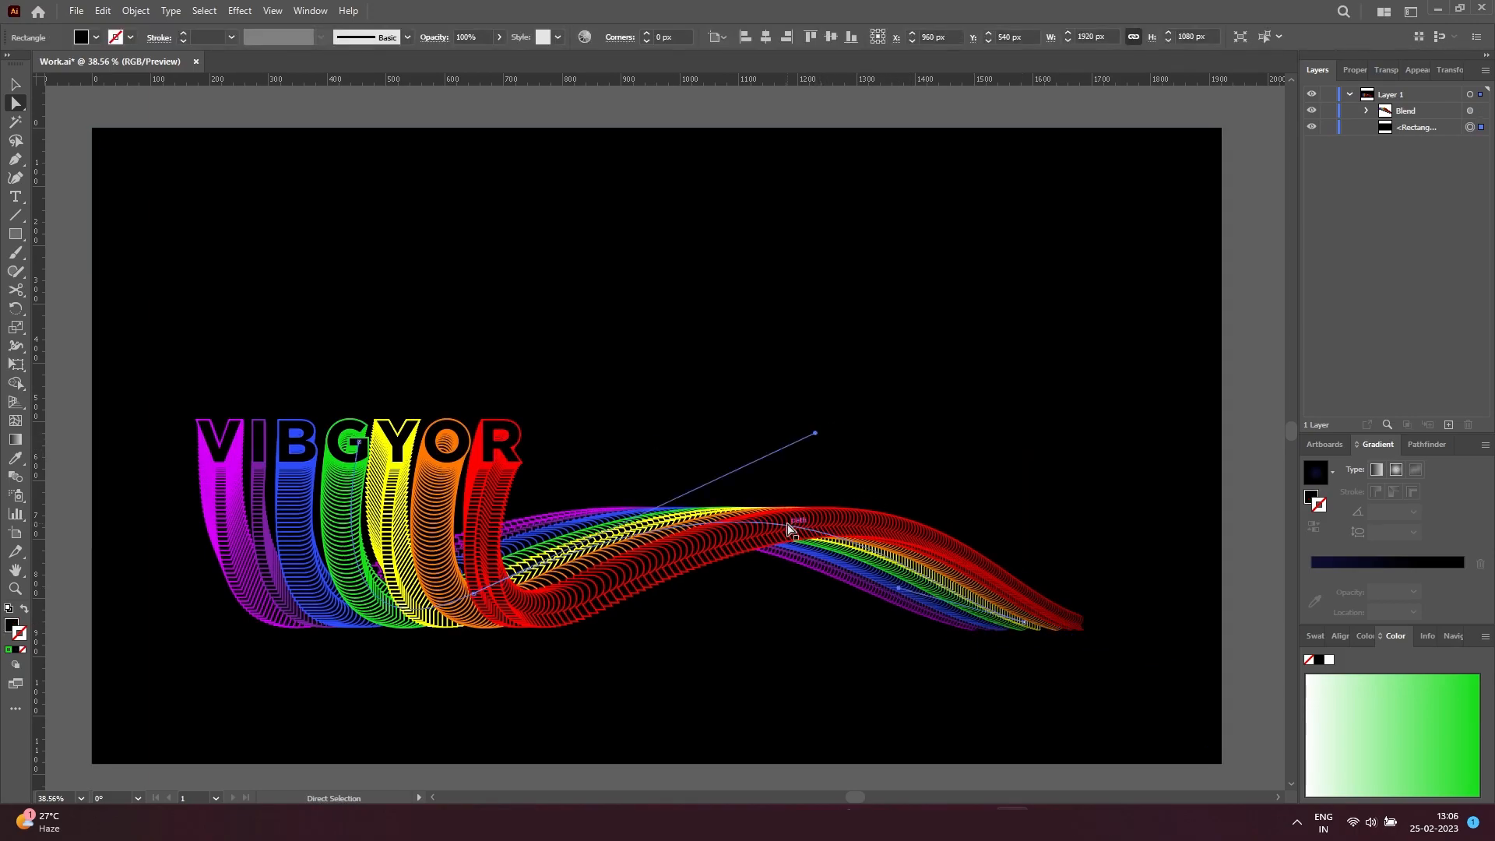
pyautogui.moveTo(818, 433); pyautogui.dragTo(856, 381)
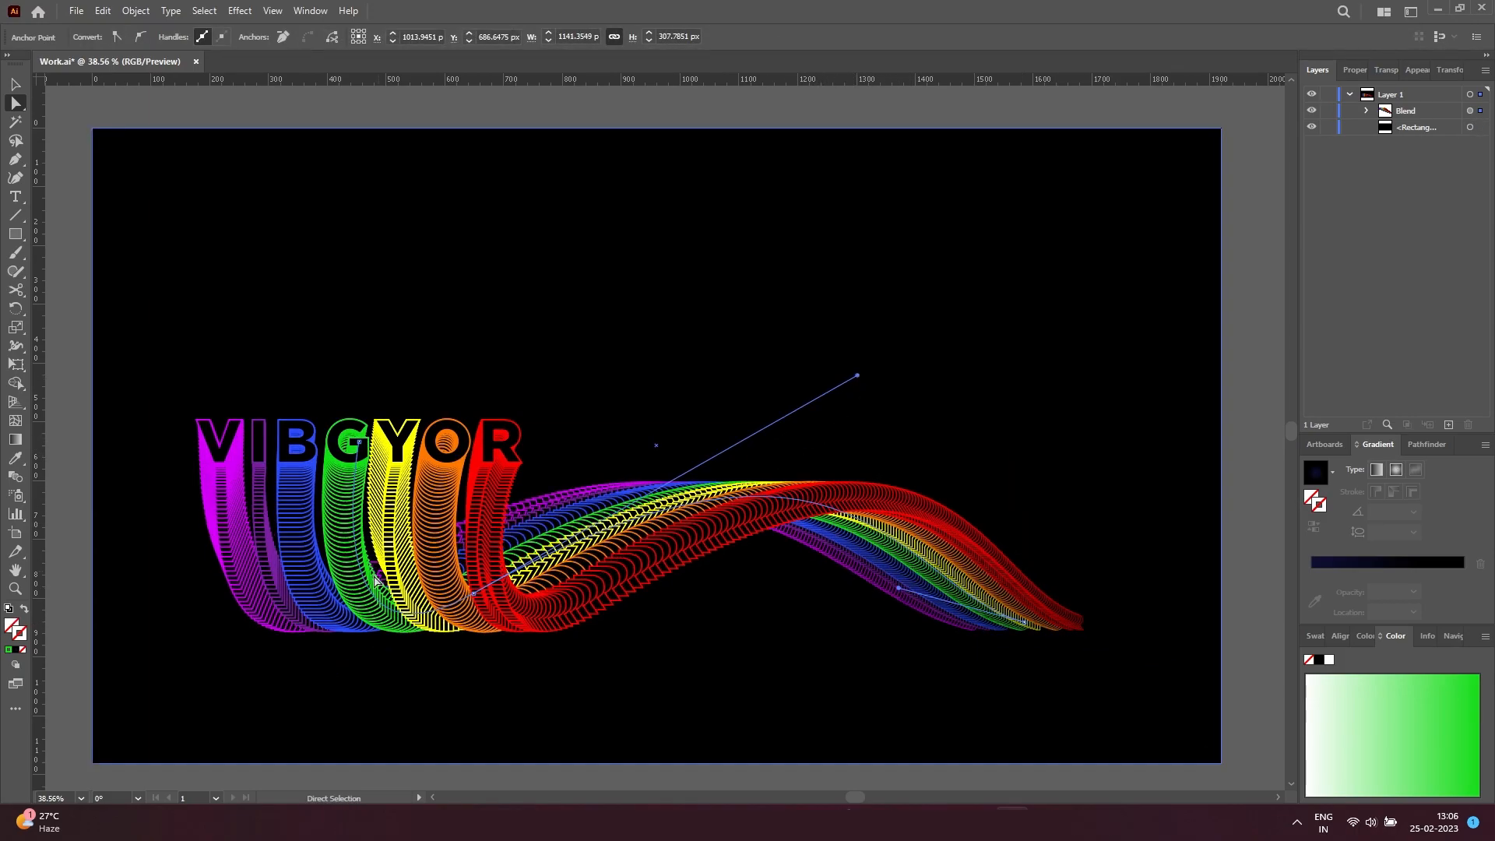
pyautogui.moveTo(359, 442); pyautogui.dragTo(356, 419)
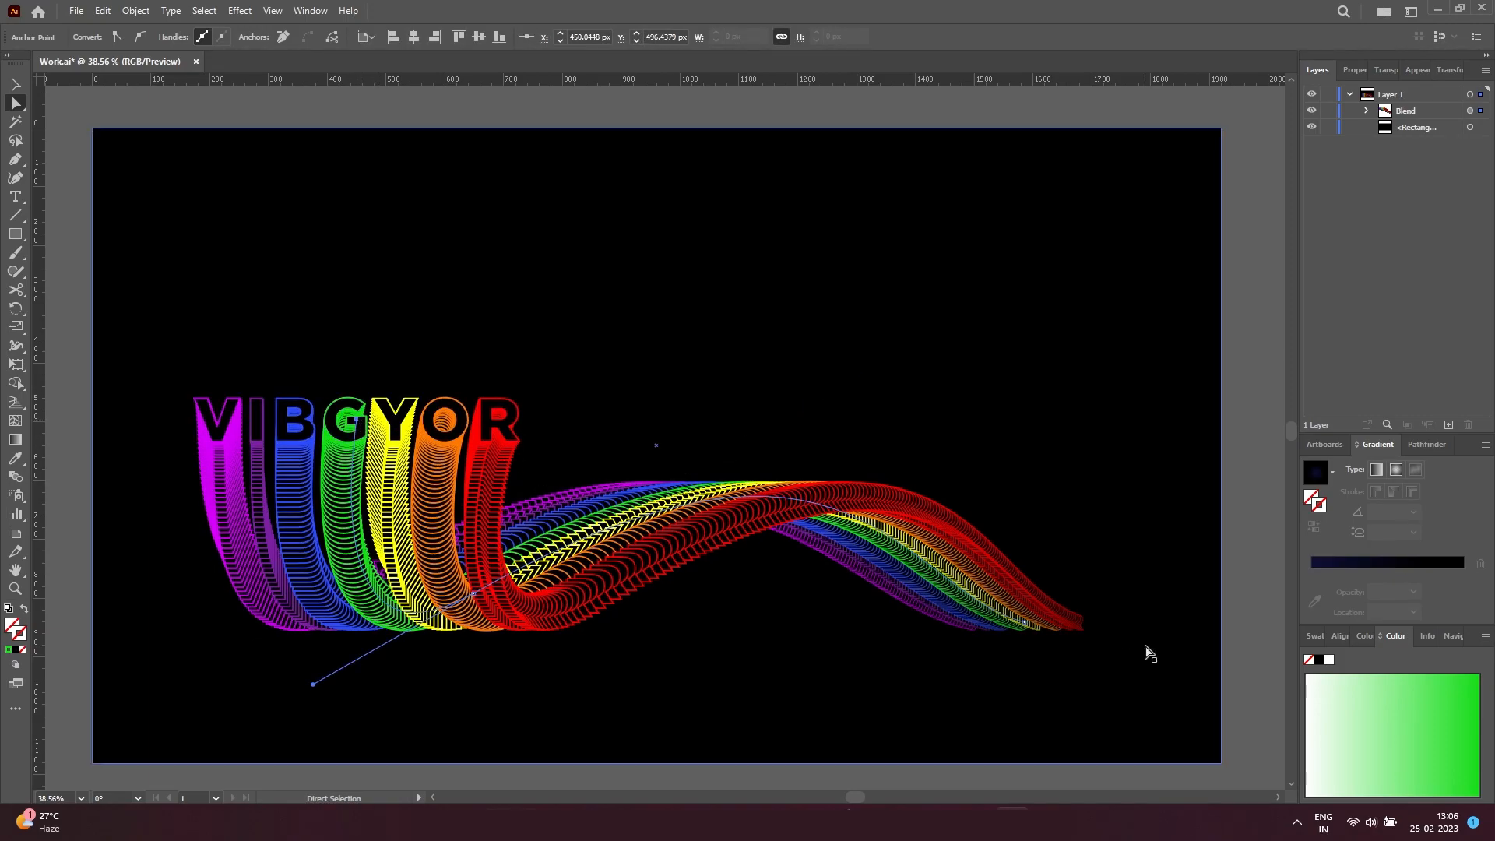
# Enlarge the whole VIBGYOR blend slightly about its centre and deselect it.
pyautogui.press('v')
pyautogui.click(1256, 696)
pyautogui.click(976, 605)
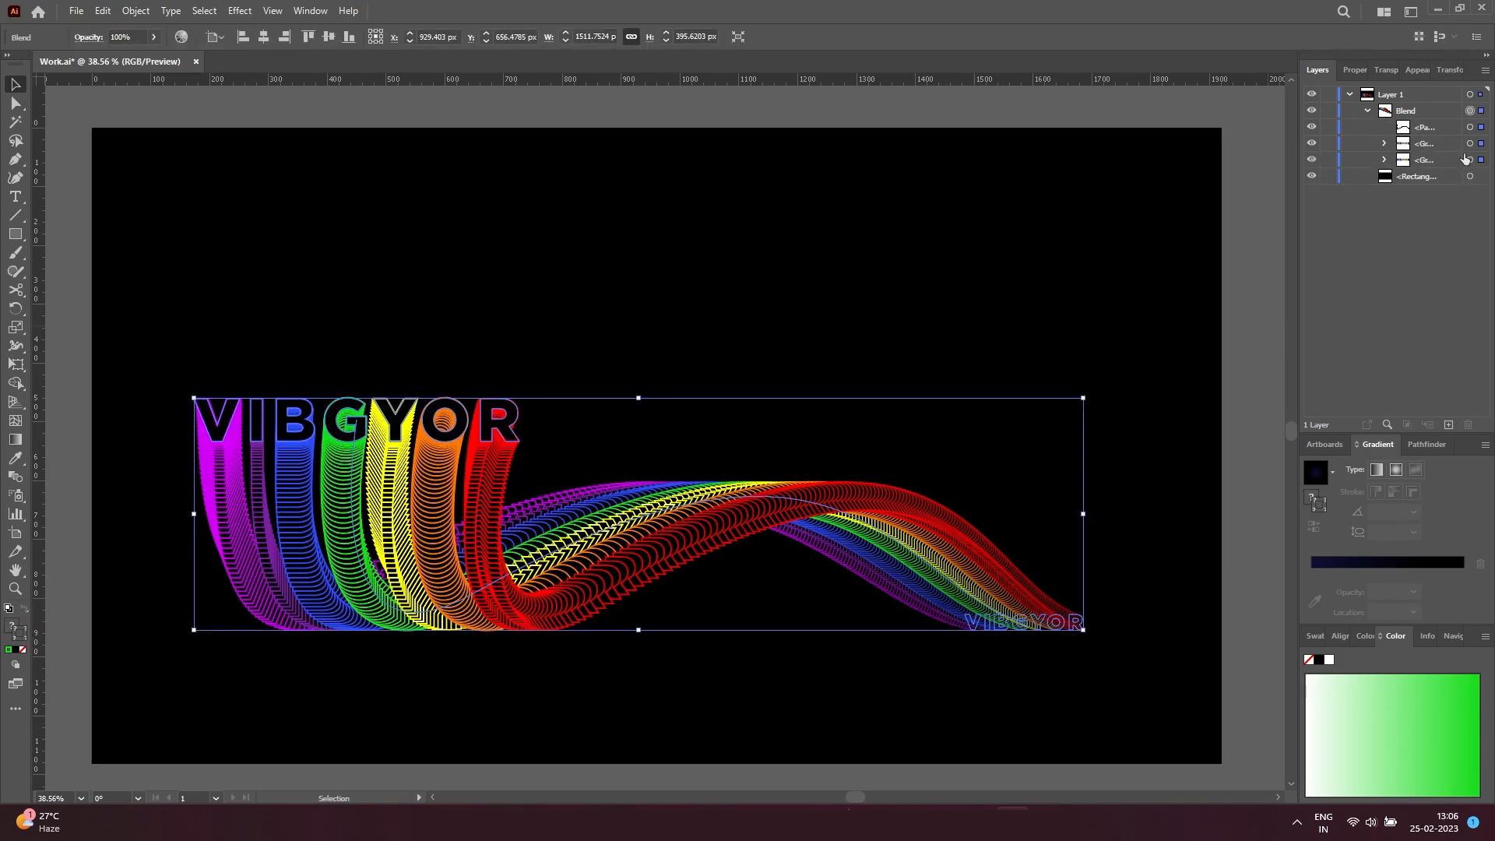
pyautogui.click(1468, 160)
pyautogui.moveTo(1084, 630); pyautogui.dragTo(1121, 659)
pyautogui.click(1257, 623)
pyautogui.click(1001, 623)
pyautogui.click(1226, 669)
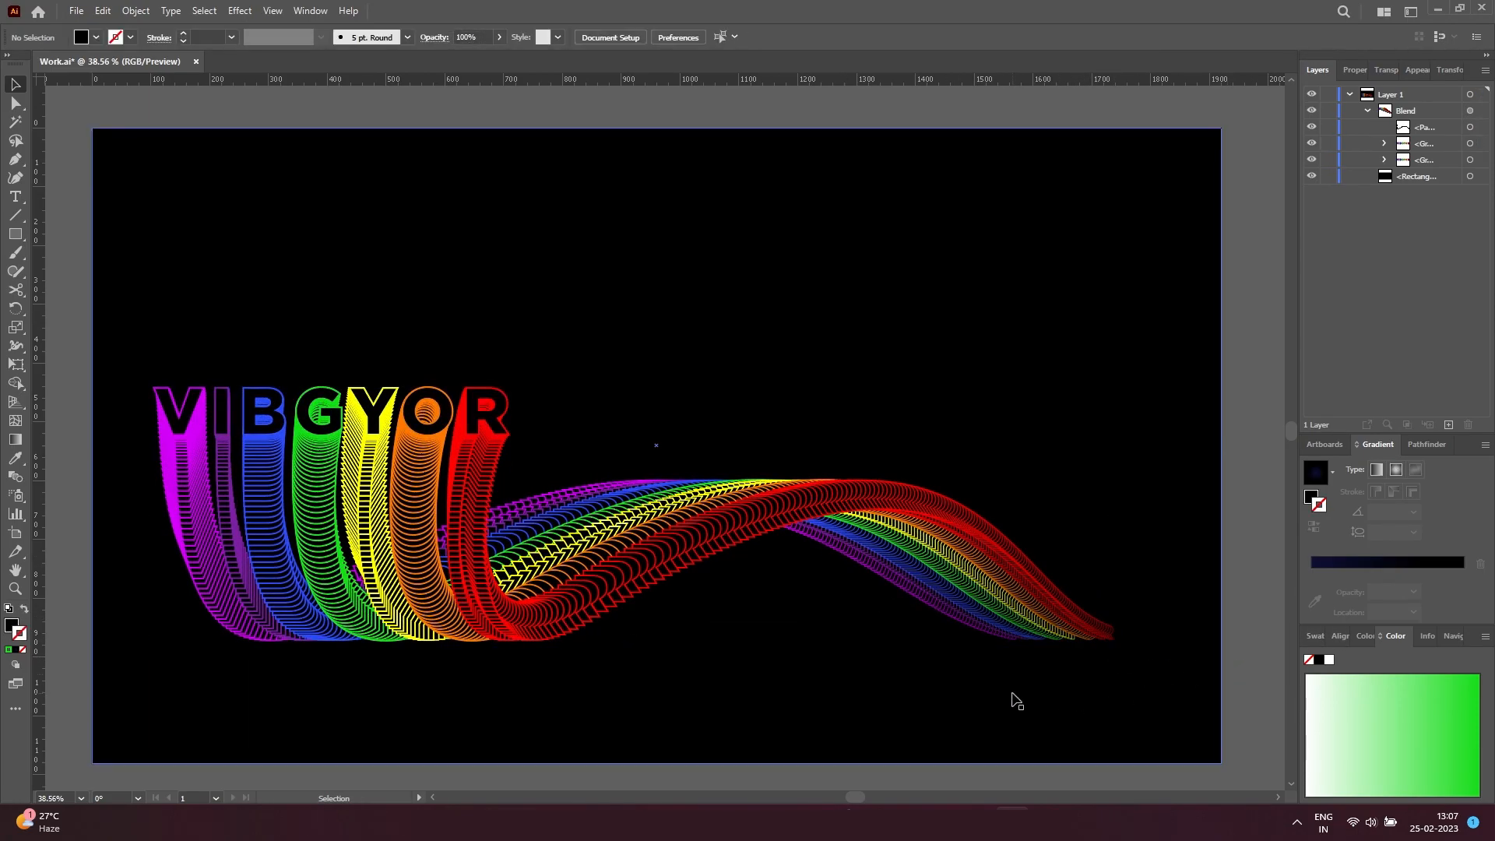